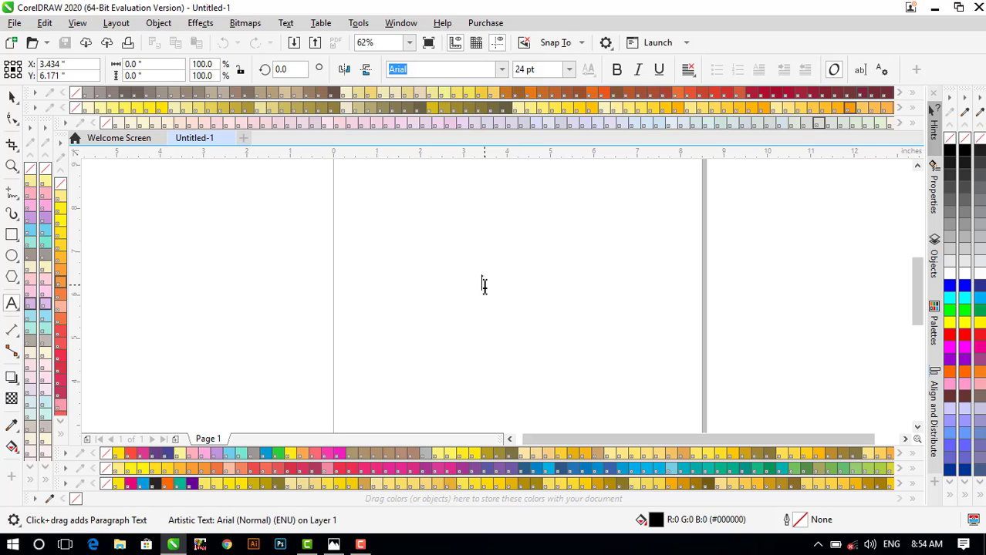
- Type 'SK' and enlarge it to 378.6 pt in the Browser font
type("SK")
key("ctrl+space")
scroll(518, 298, "down", 1)
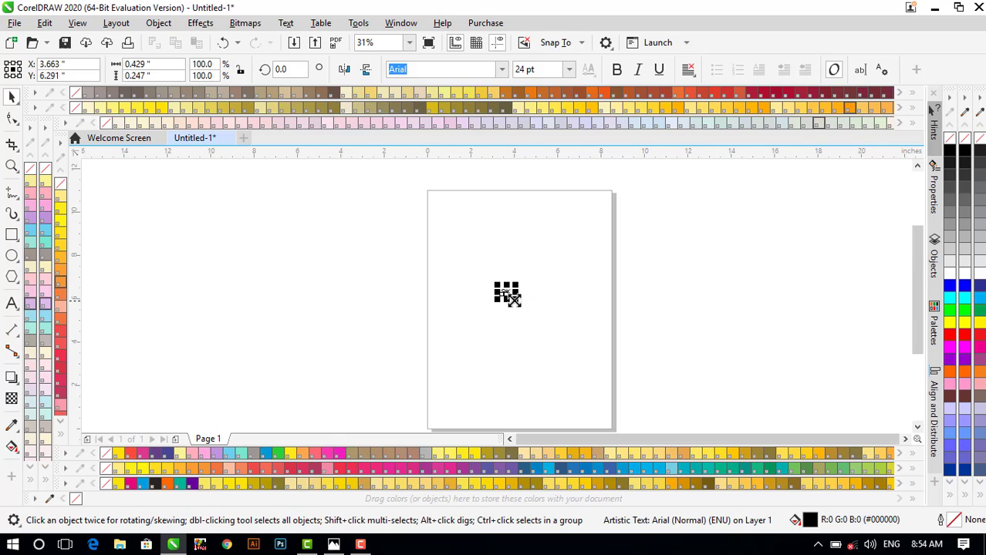
left_click_drag(514, 299, 582, 366)
left_click(502, 69)
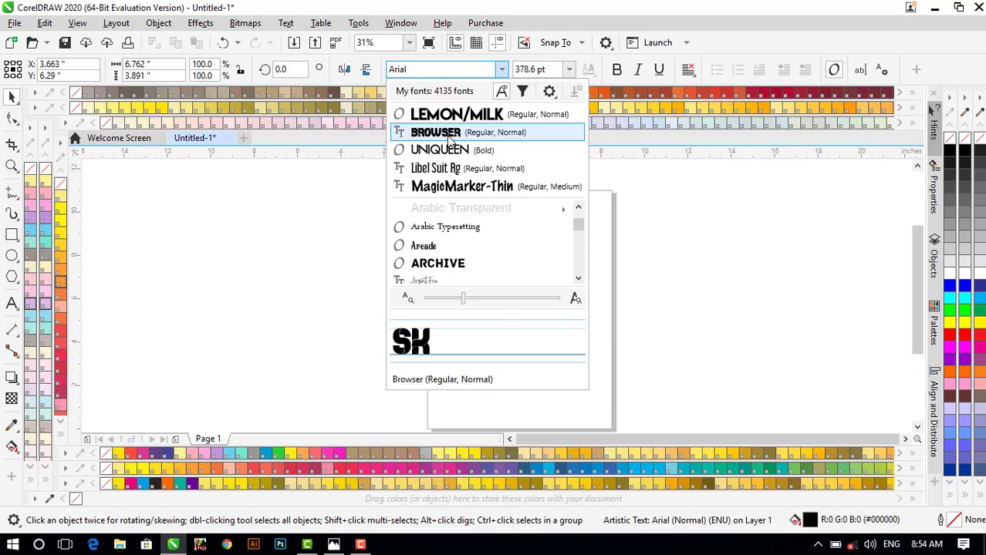
left_click(451, 139)
- Move the SK text across to the page's right edge
scroll(501, 297, "up", 2)
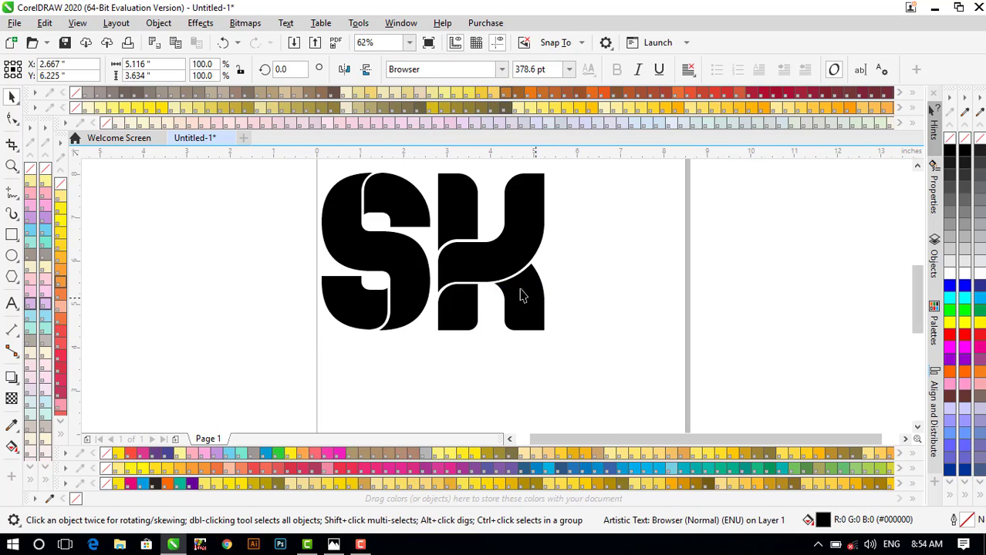
left_click(493, 274)
scroll(493, 273, "down", 1)
left_click_drag(493, 274, 648, 281)
scroll(443, 263, "down", 1)
left_click(403, 256)
left_click(459, 265)
scroll(458, 265, "up", 1)
- Draw a black rectangle with no outline across the top of the page
left_click(278, 264)
left_click(12, 235)
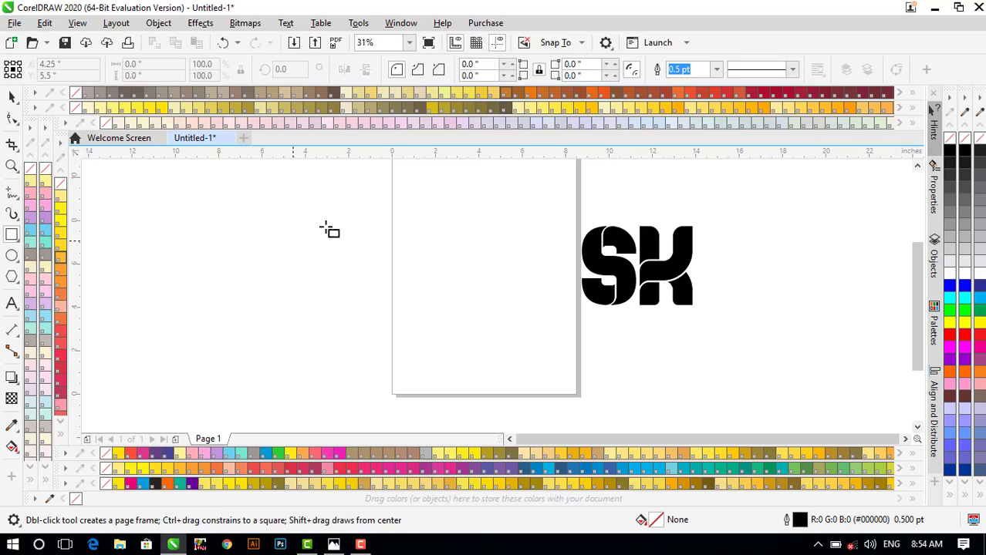
mouse_move(394, 210)
left_mouse_down()
mouse_move(474, 263)
mouse_move(576, 294)
mouse_move(580, 321)
left_mouse_up()
key("space")
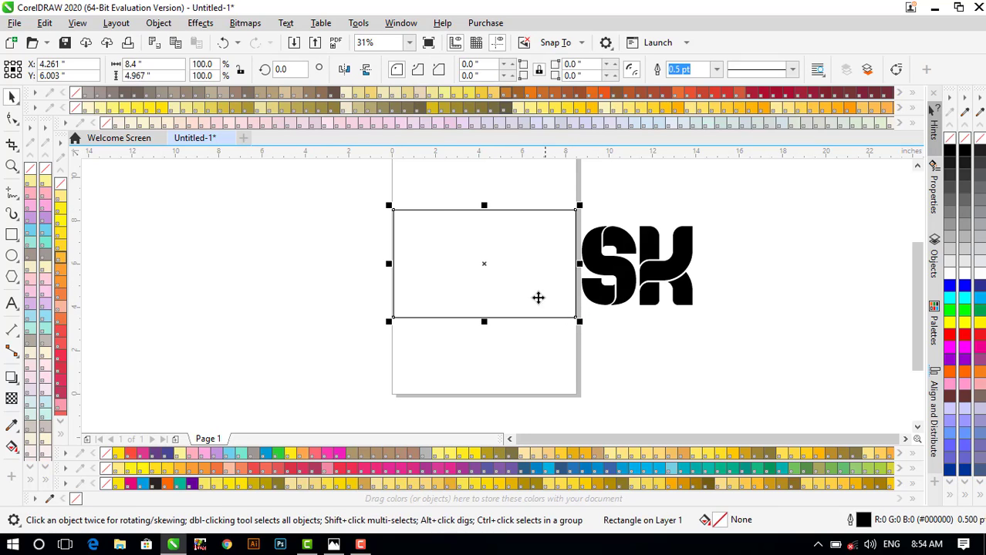
left_click(965, 155)
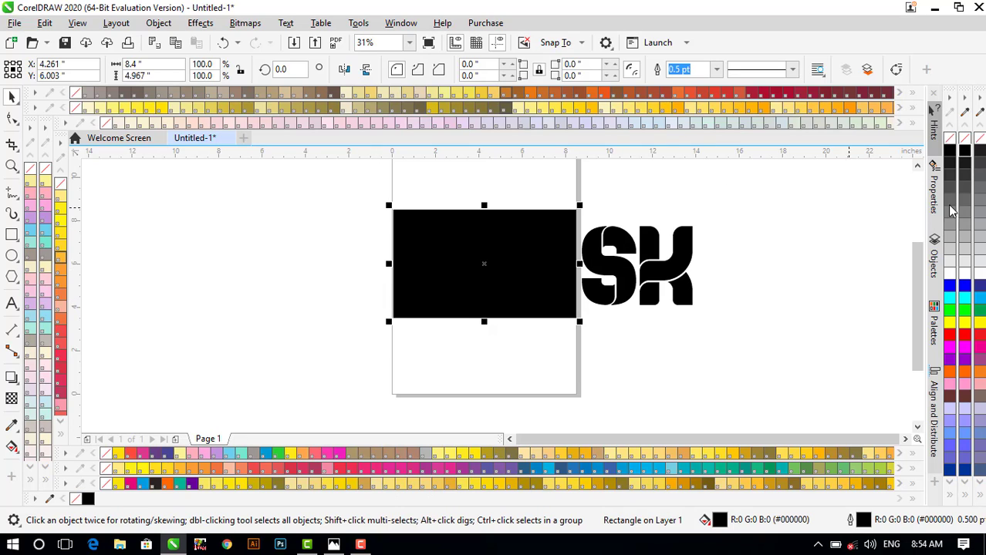
right_click(964, 139)
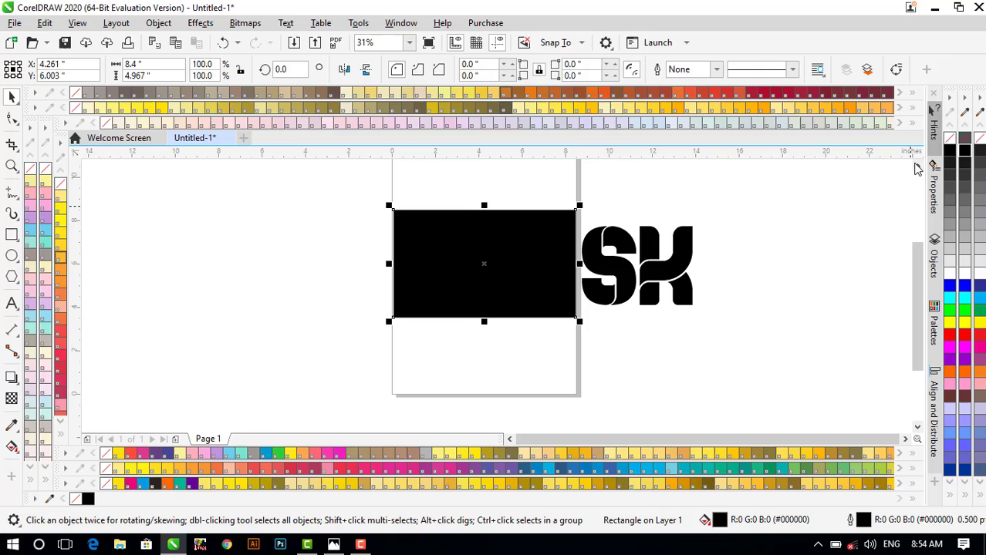
- Make the SK text white and centre it on the black rectangle
left_click(676, 263)
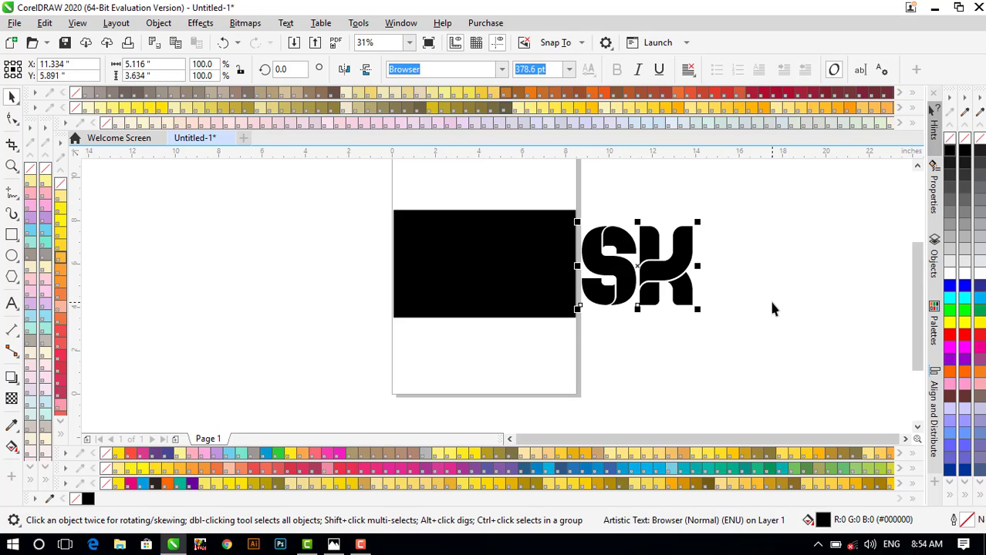
left_click(965, 275)
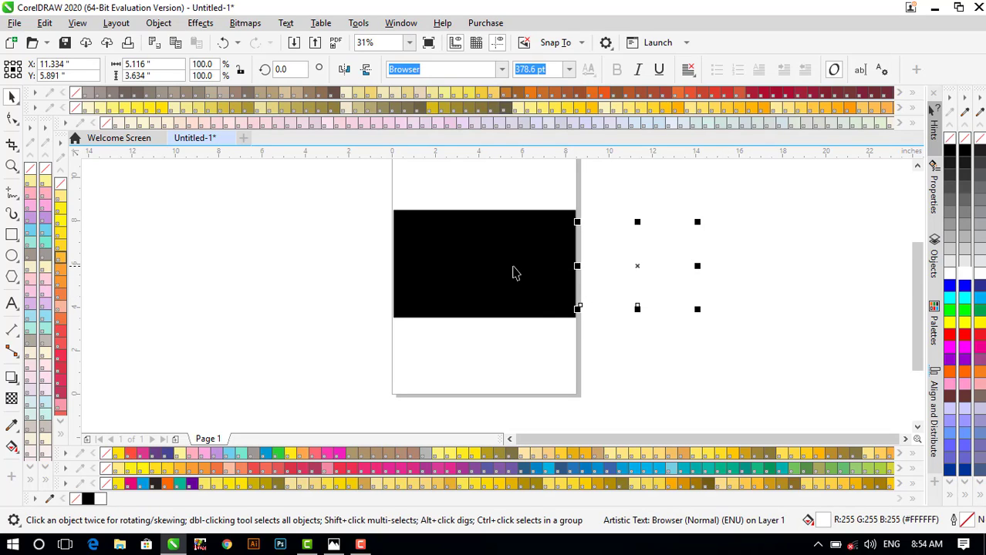
left_click(512, 268, "shift")
key("c")
key("e")
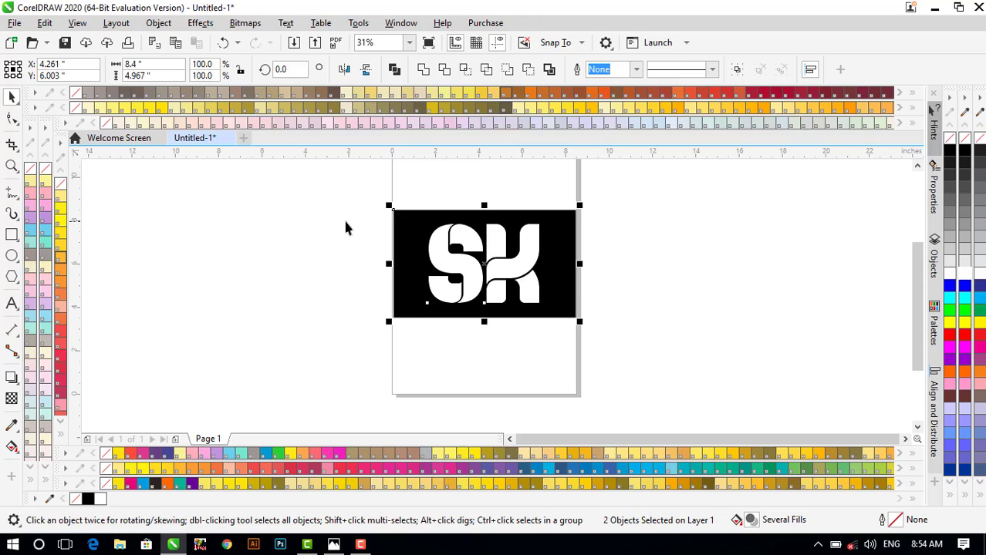
left_click(342, 218)
scroll(462, 233, "up", 1)
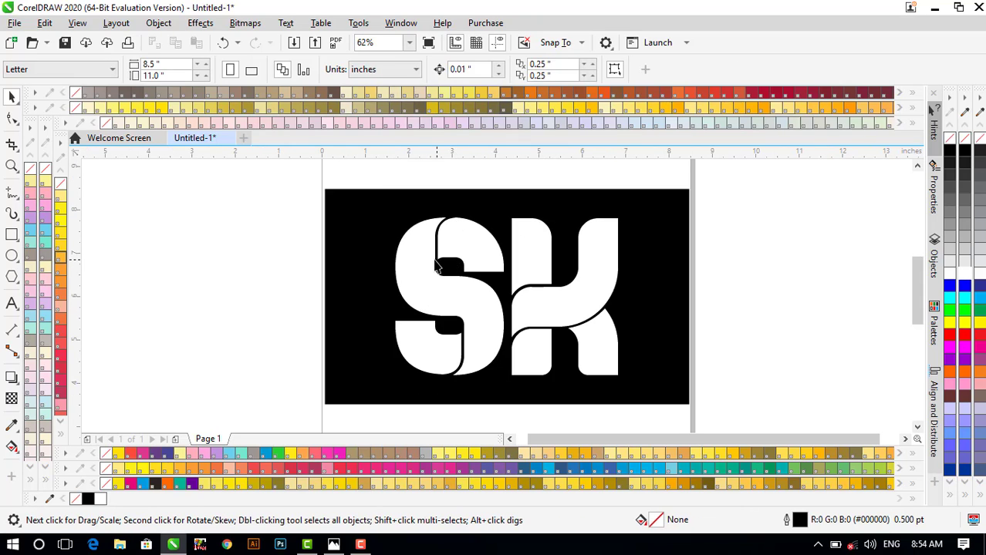
scroll(432, 240, "up", 1)
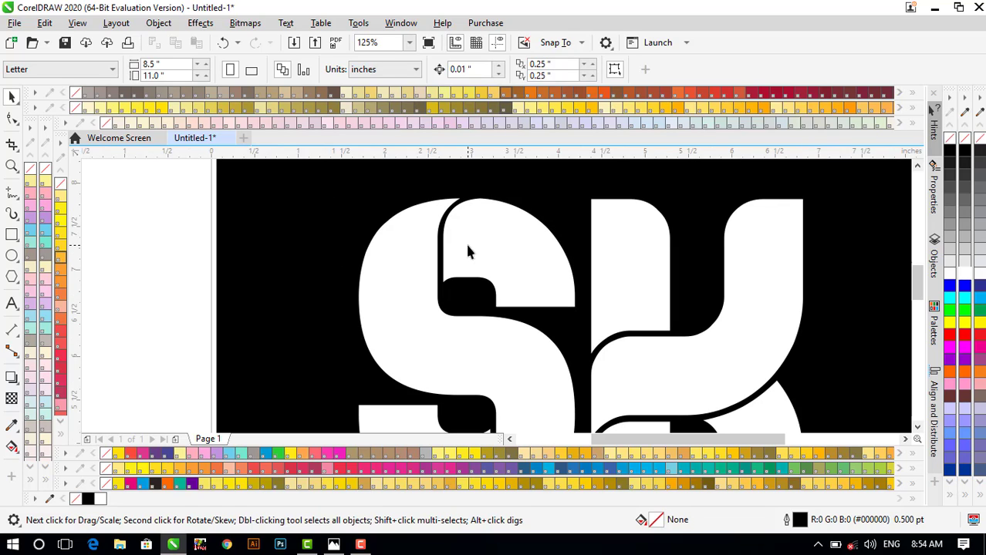
left_click(467, 251)
scroll(483, 248, "down", 1)
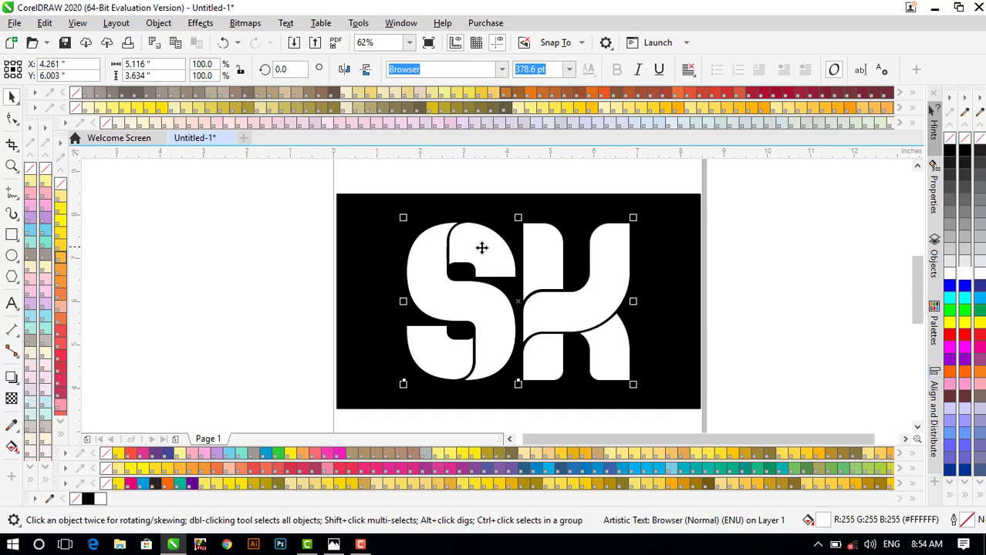
scroll(482, 248, "up", 1)
scroll(482, 248, "down", 1)
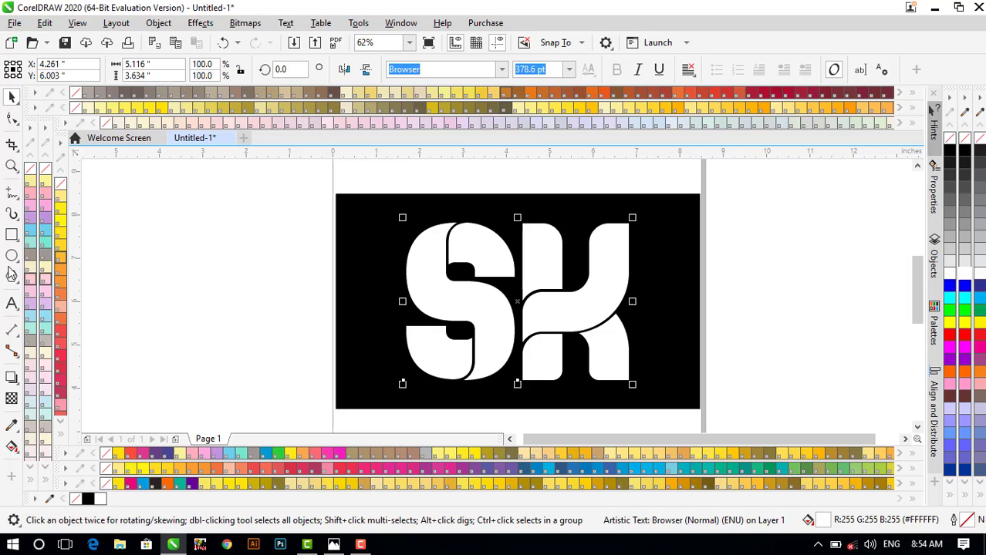
- With the Pen tool, start a curve at the S's top and trace down its inner cut line
left_click(13, 196)
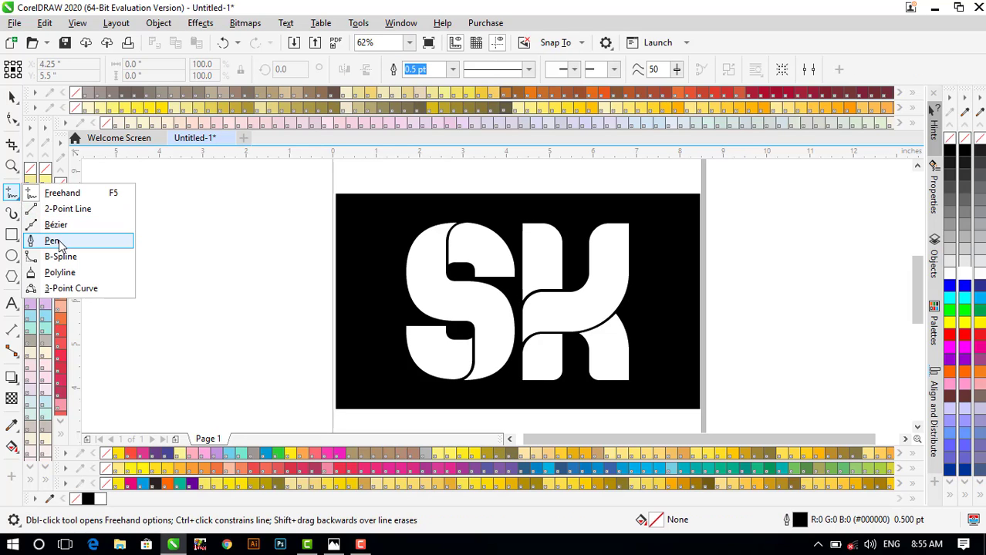
left_click(52, 241)
scroll(429, 256, "up", 2)
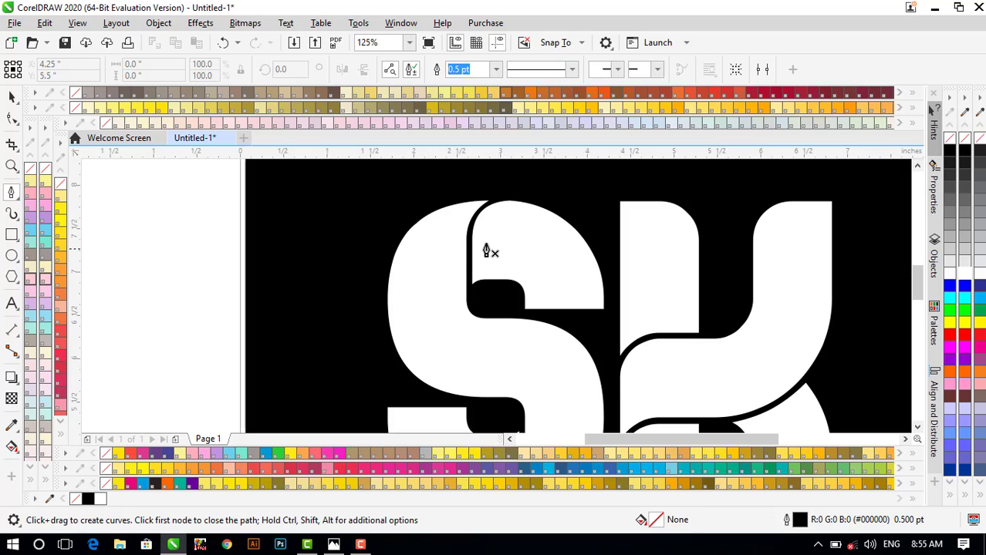
scroll(502, 209, "up", 2)
scroll(511, 207, "up", 2)
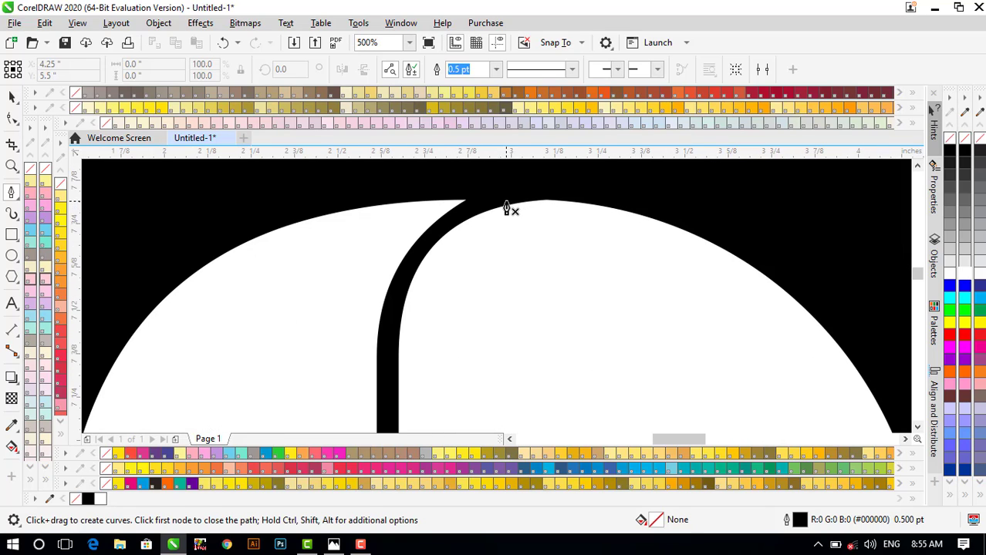
left_click_drag(509, 199, 533, 179)
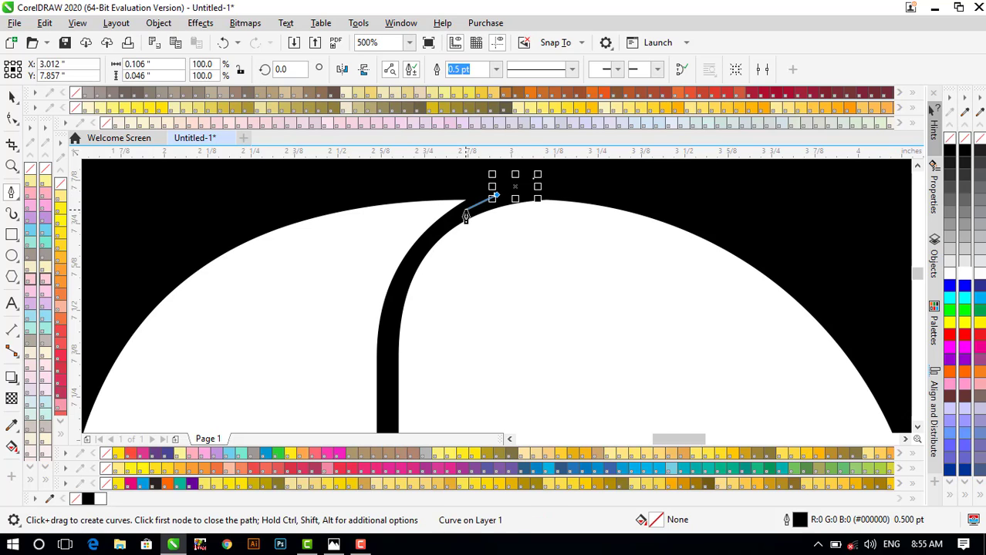
left_click_drag(430, 236, 413, 266)
left_click(404, 276)
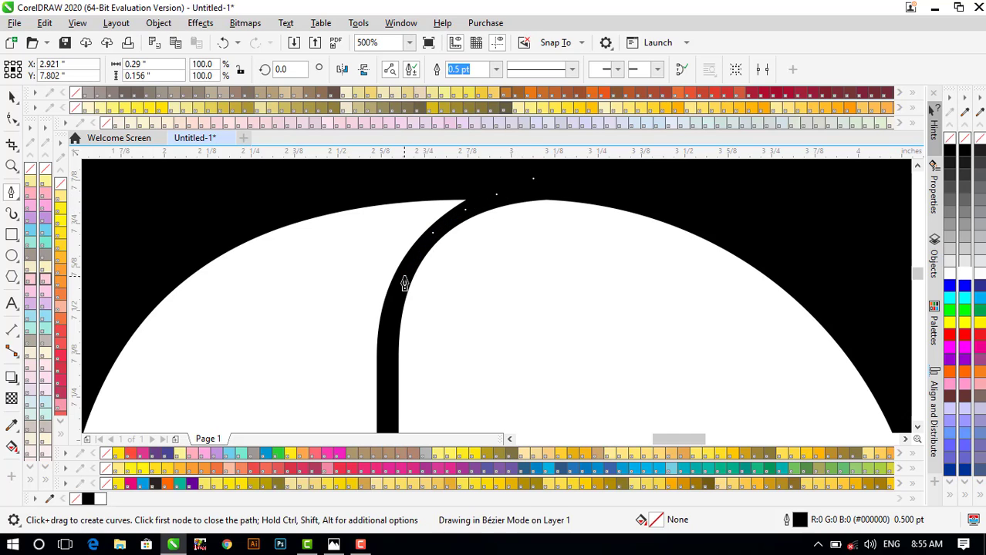
left_click(389, 338)
- Continue the curve down the cut line and around the dark notch
scroll(384, 332, "down", 2)
scroll(384, 348, "up", 3)
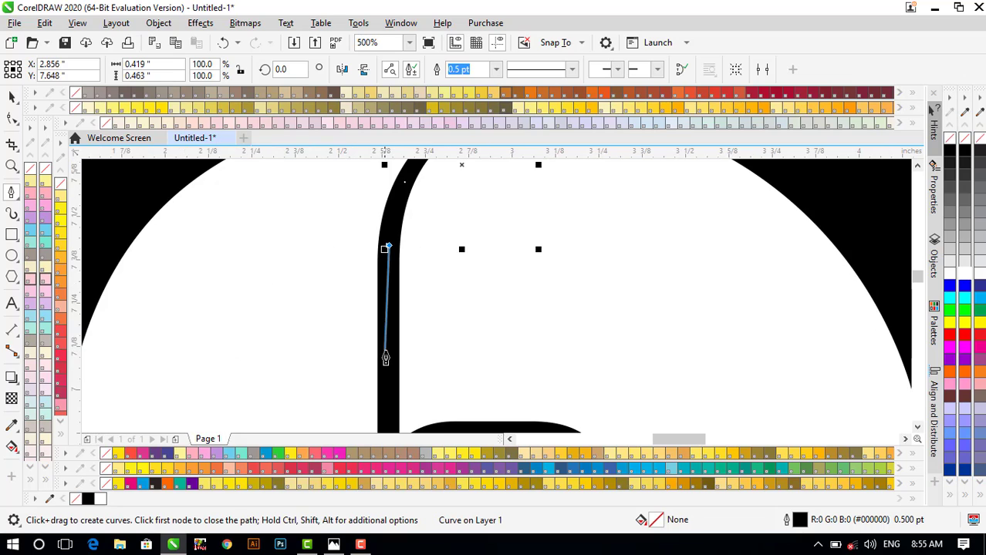
left_click(384, 351)
scroll(385, 353, "down", 3)
scroll(385, 379, "up", 3)
left_click(384, 377)
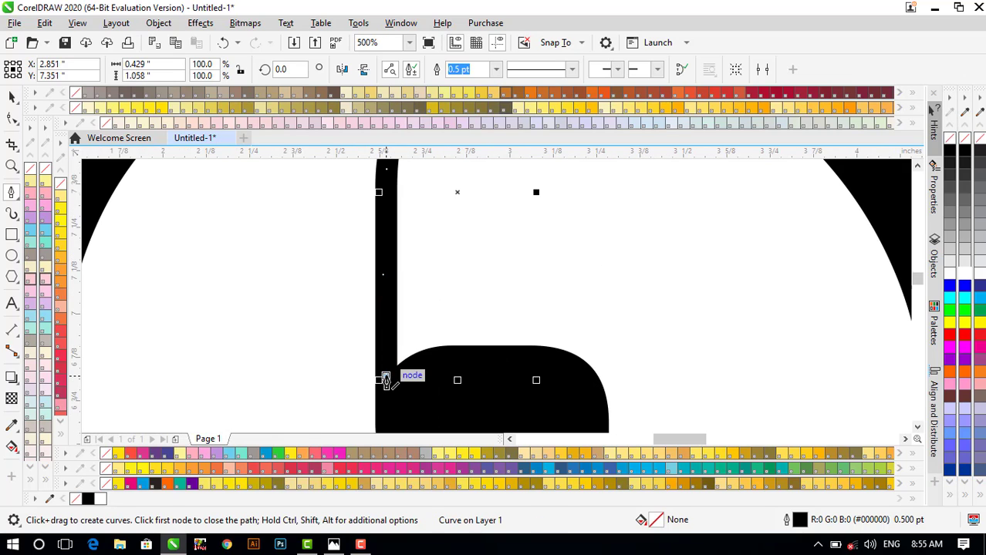
scroll(391, 389, "down", 1)
scroll(407, 382, "up", 1)
left_click(469, 375)
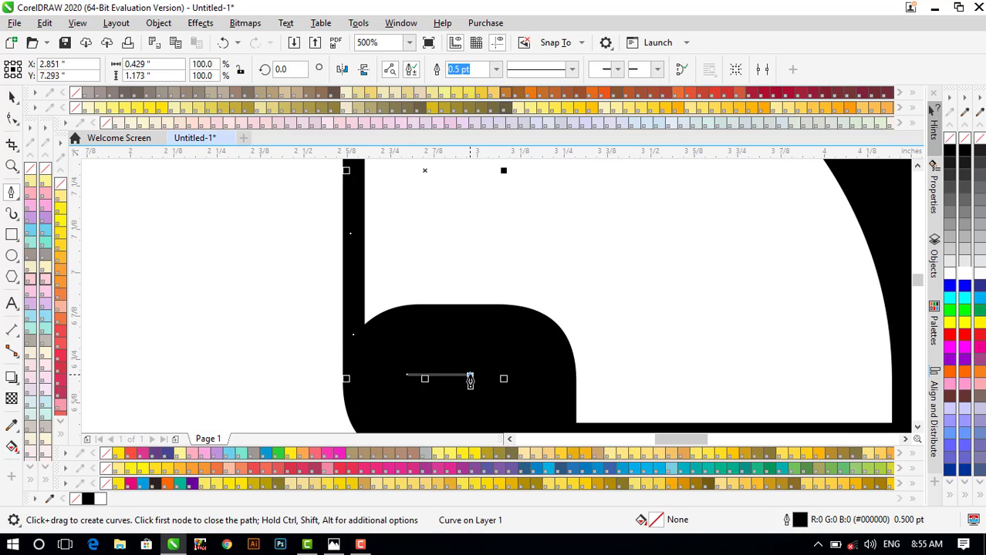
left_click(519, 335)
- Extend the path to the S's outer edge, along its top edge, and finish it
scroll(519, 335, "down", 2)
left_click(610, 255)
left_click(656, 205)
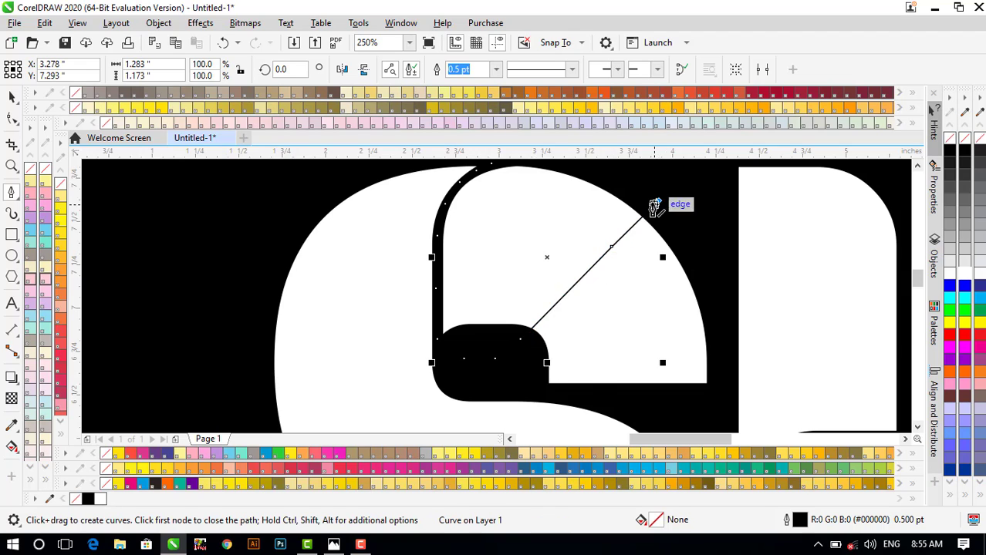
scroll(655, 199, "up", 2)
left_click(616, 200)
left_click(449, 185)
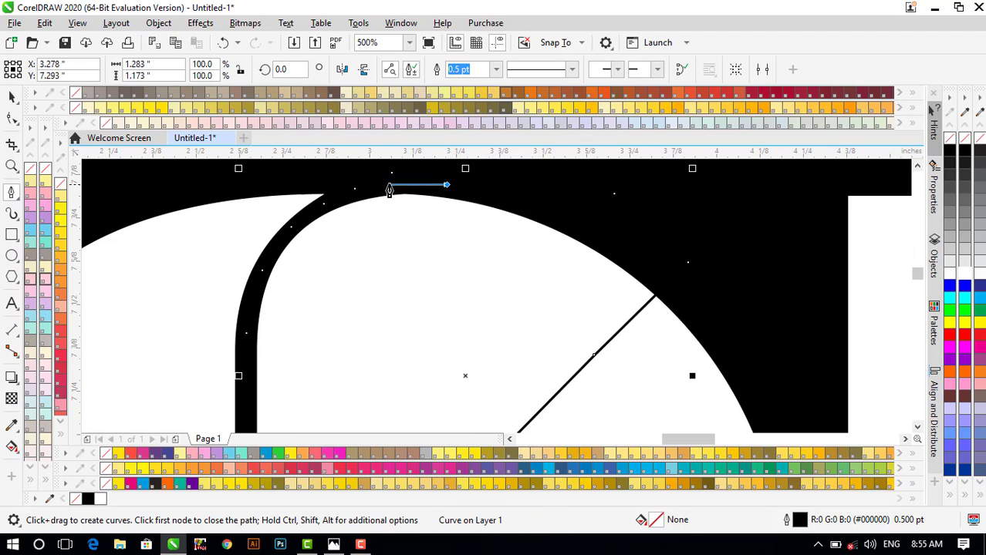
double_click(394, 179)
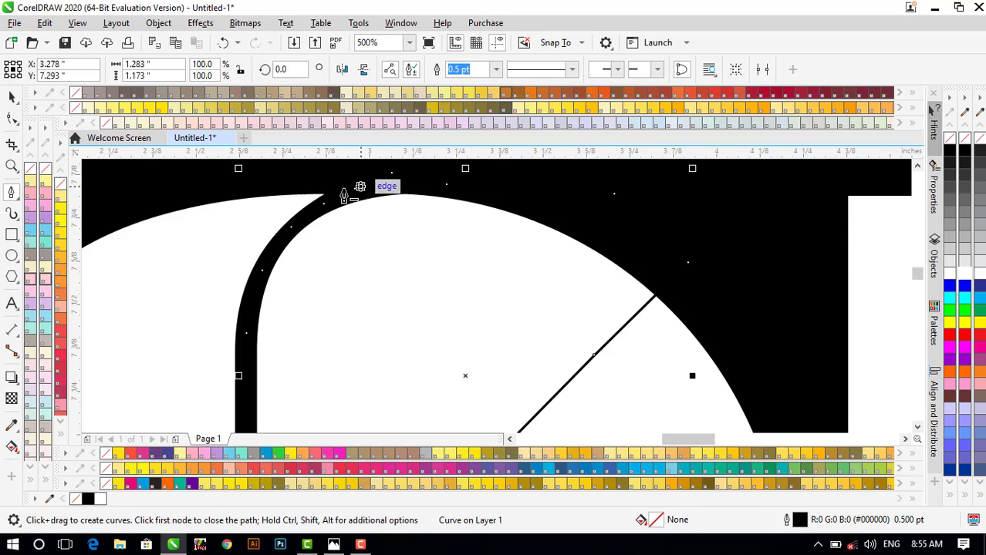
scroll(339, 203, "down", 2)
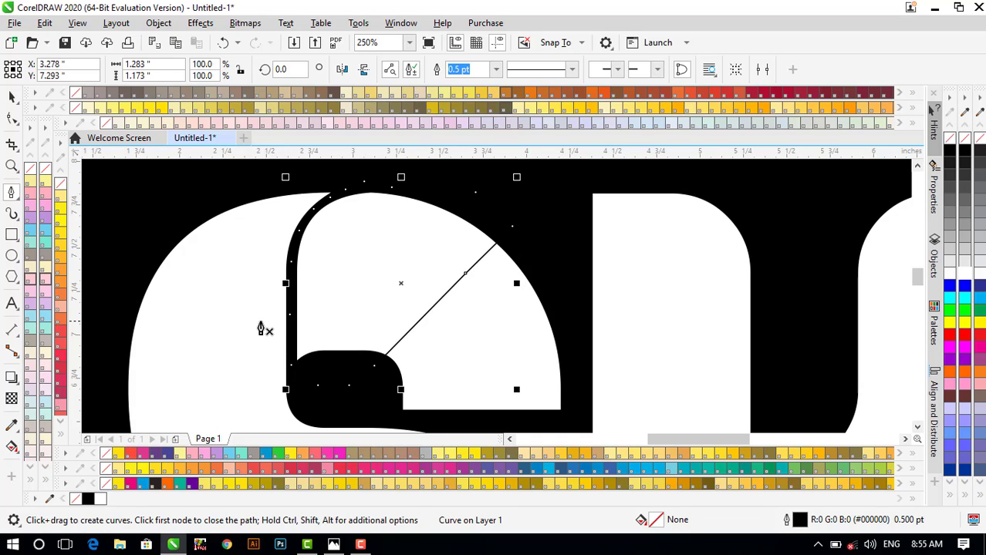
scroll(382, 237, "down", 1)
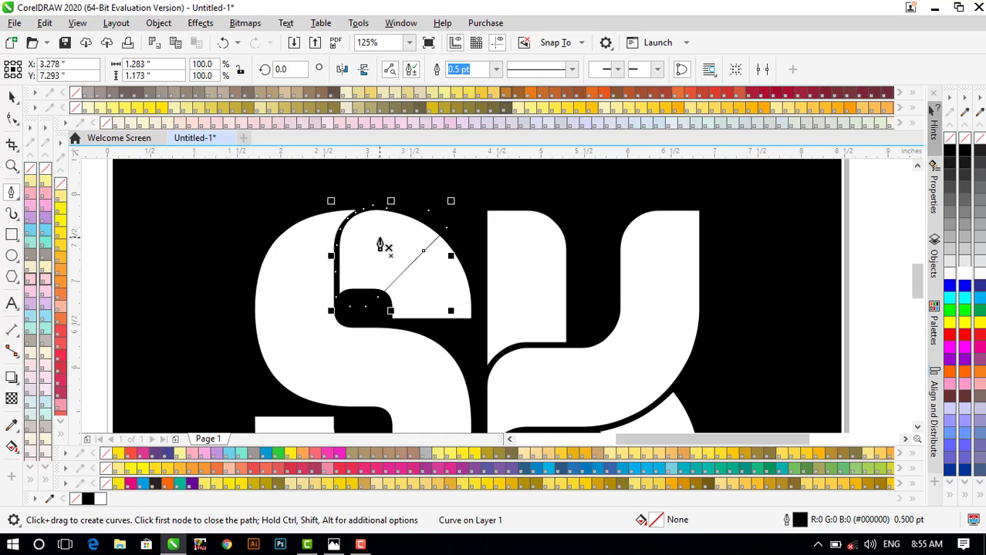
scroll(383, 239, "up", 1)
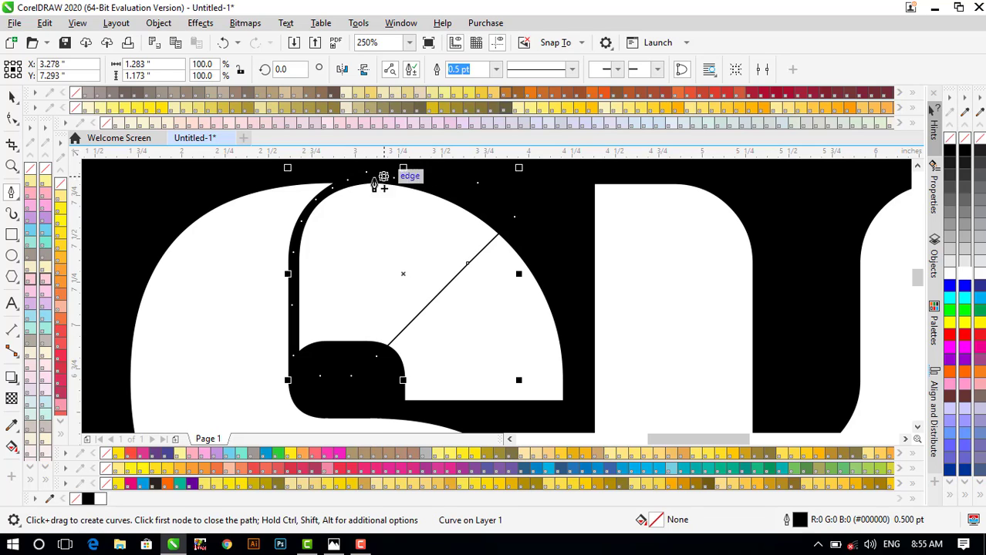
scroll(375, 191, "down", 2)
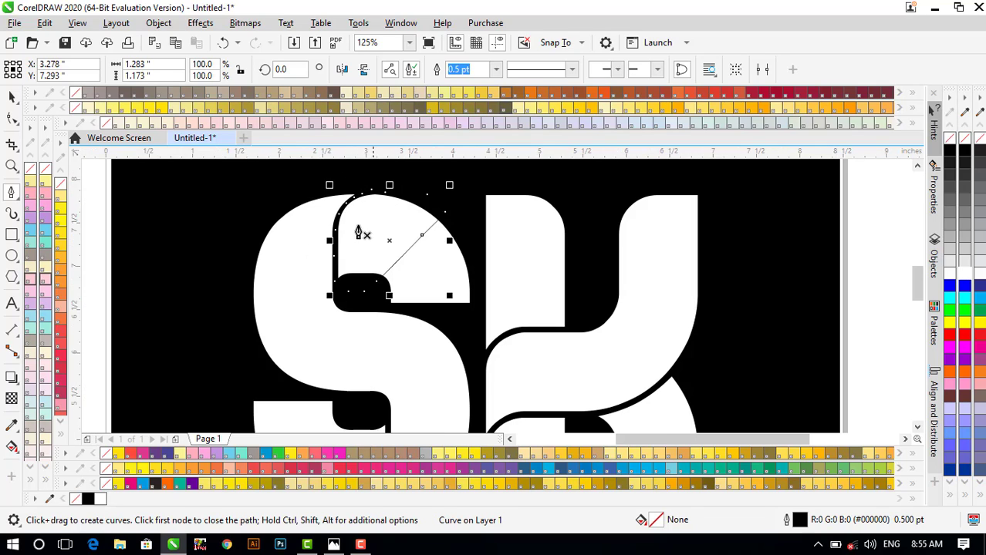
key("space")
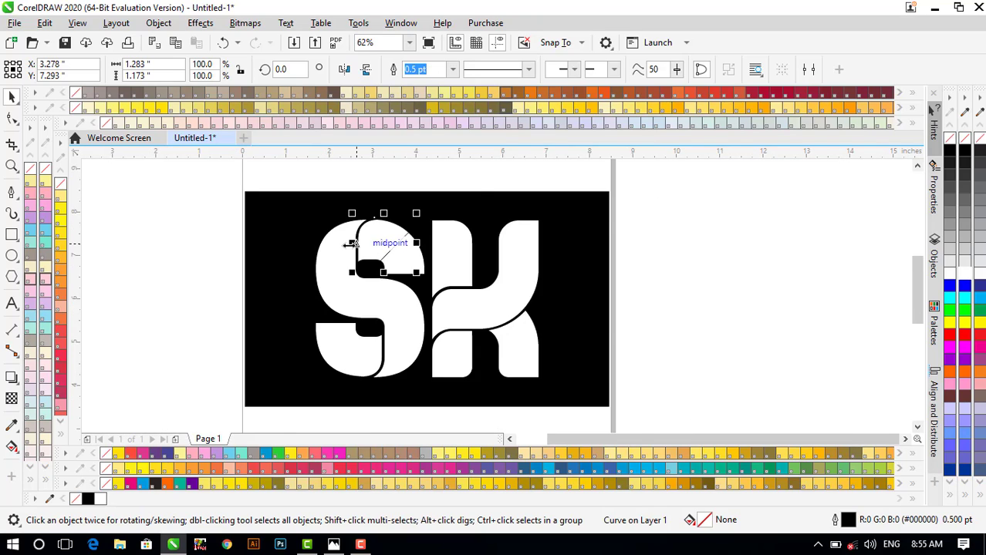
- Intersect the traced curve with the SK lettering to make a shape over the S's upper bowl
scroll(381, 235, "up", 1)
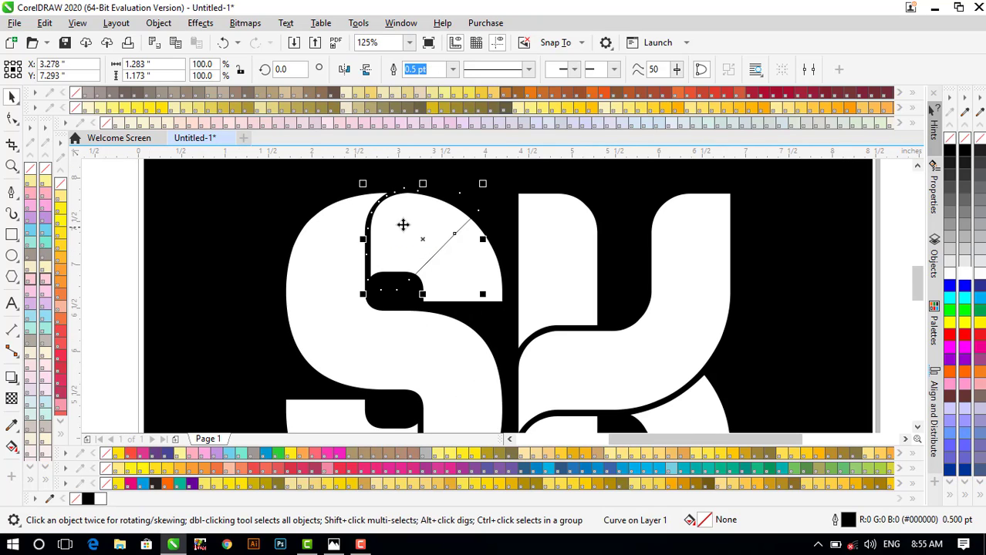
left_click(323, 278, "shift")
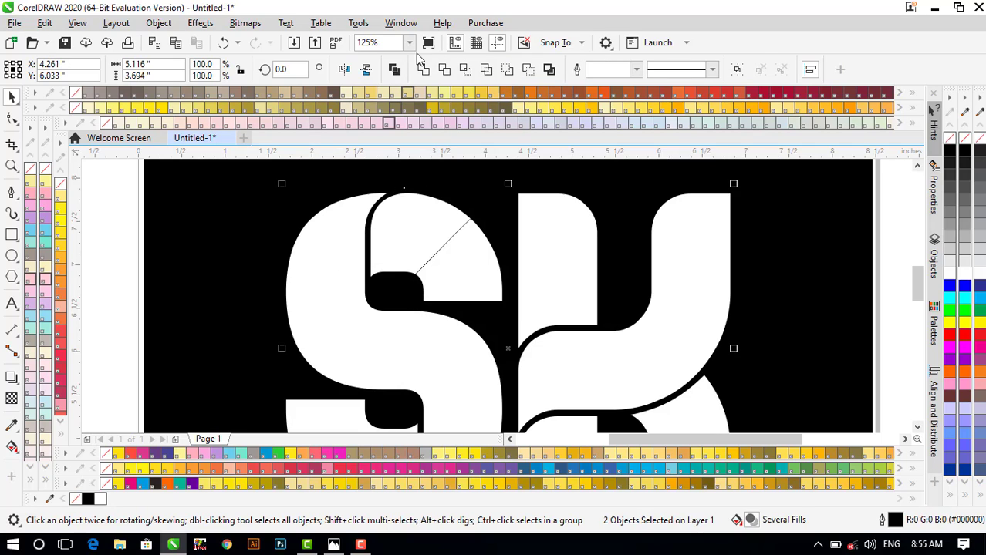
left_click(468, 71)
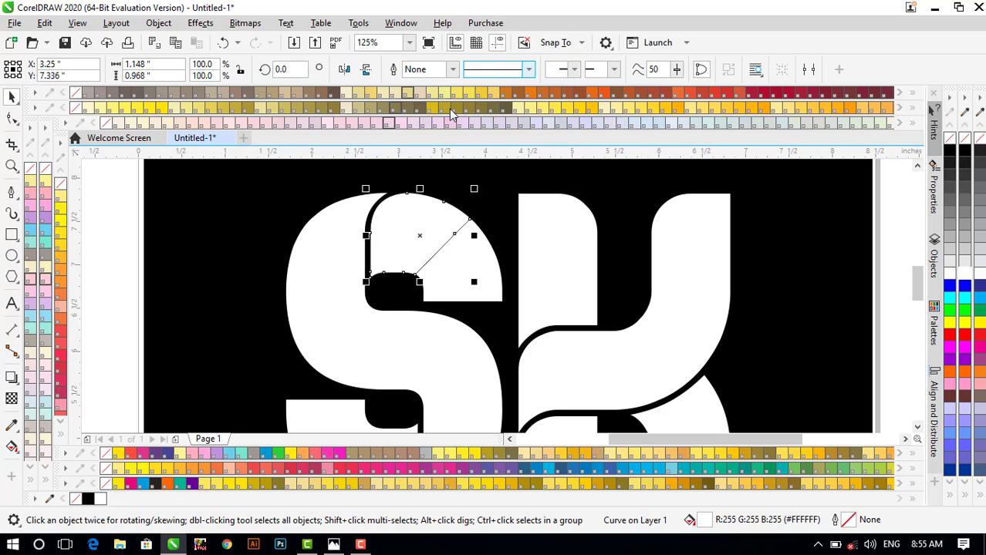
scroll(324, 238, "down", 1)
left_click(221, 225)
scroll(371, 227, "up", 3)
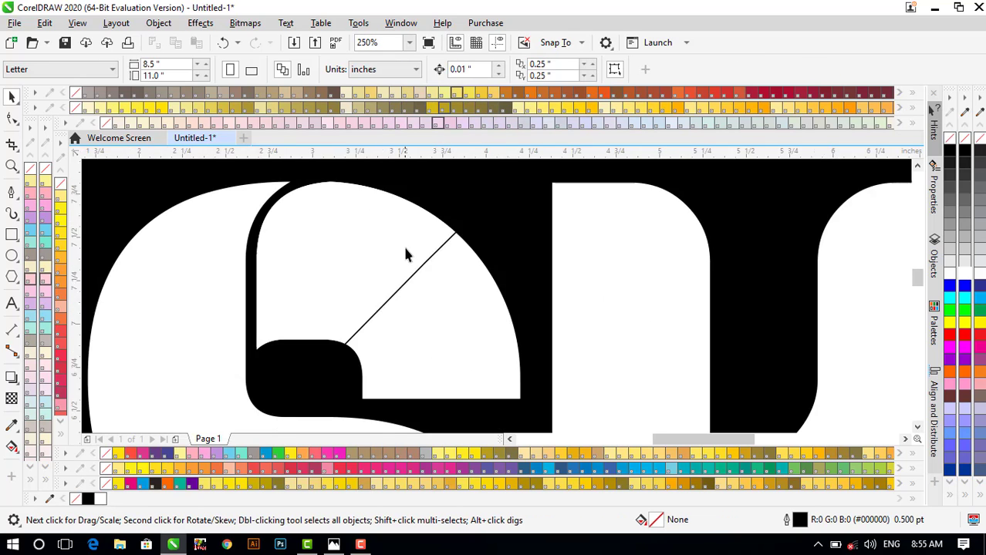
- Delete the extra intersect curve from the S's top
left_click(508, 220)
scroll(508, 218, "down", 1)
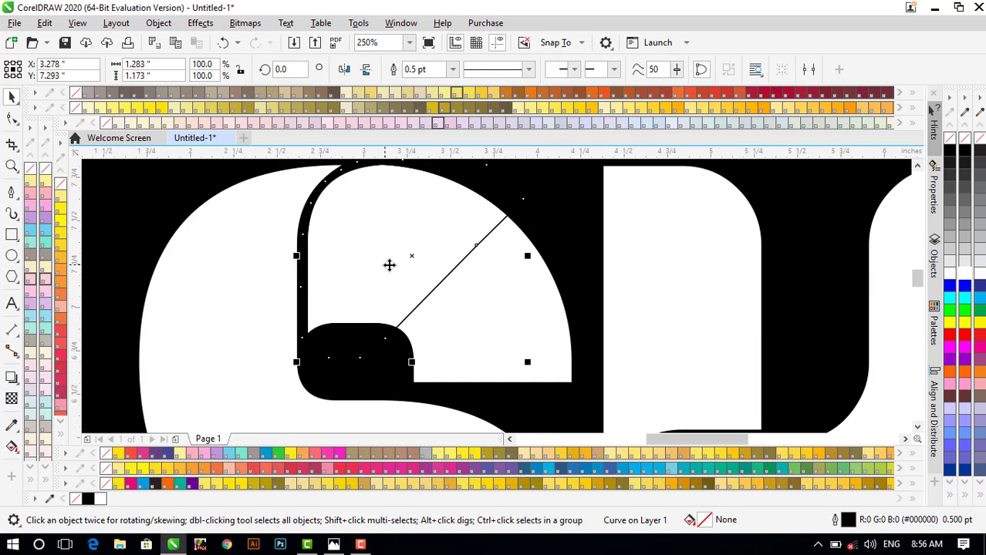
left_click_drag(414, 256, 498, 300)
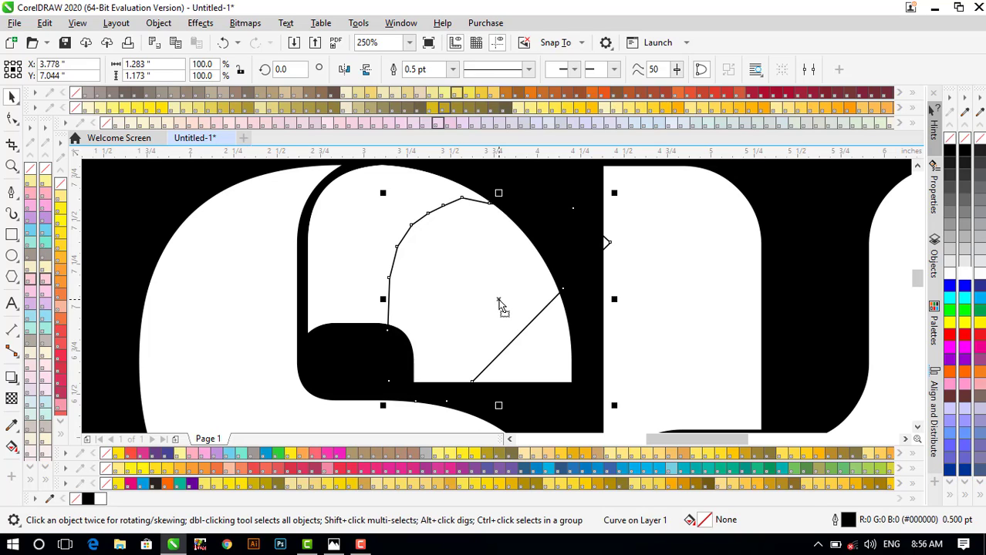
key("Delete")
- Fill the remaining piece in the S's top curve with black
left_click(372, 233)
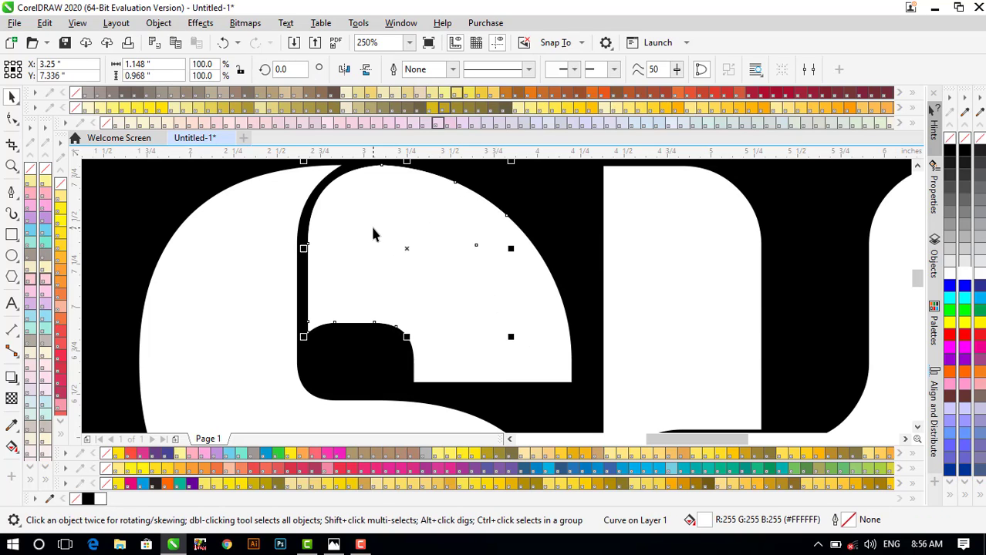
scroll(373, 233, "down", 2)
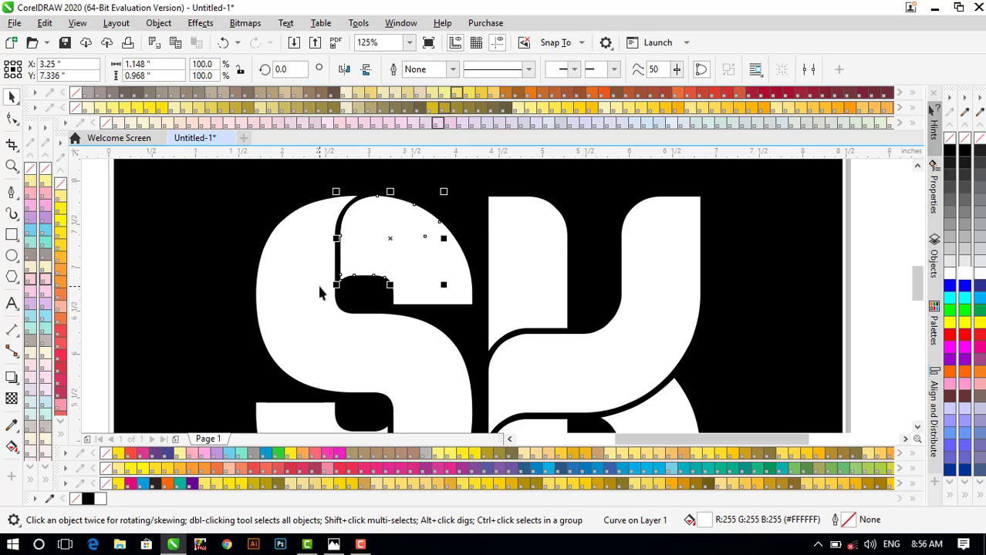
scroll(354, 235, "up", 2)
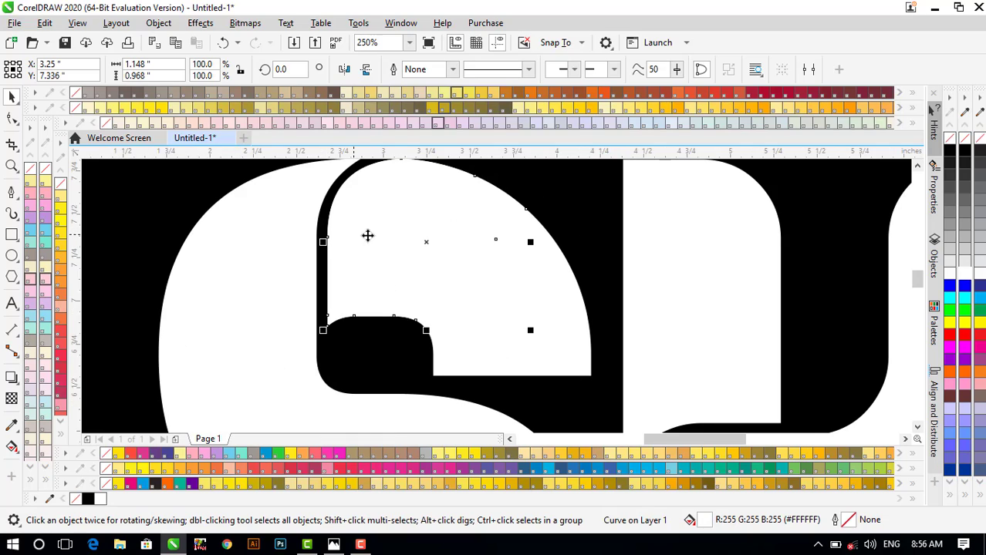
left_click(963, 154)
scroll(463, 247, "down", 2)
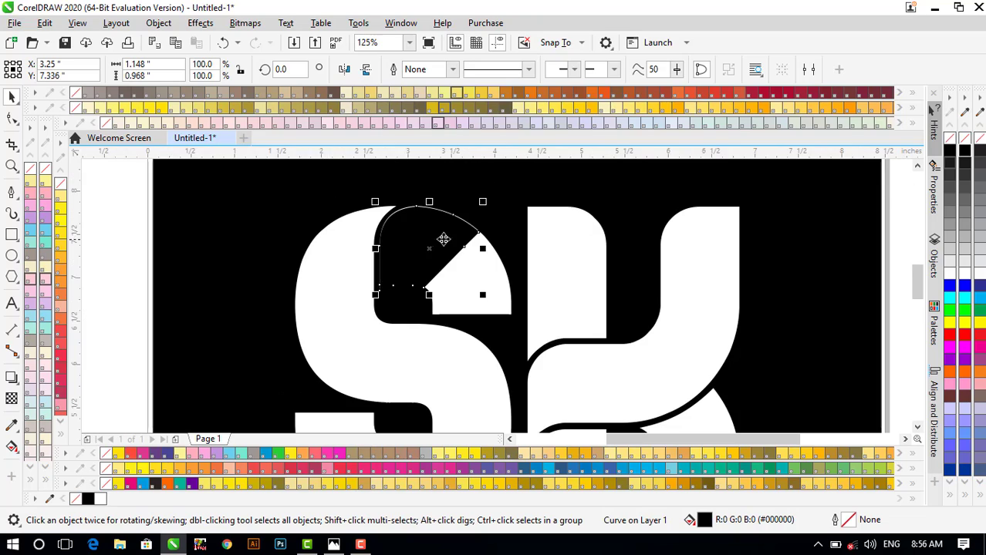
scroll(536, 243, "up", 1)
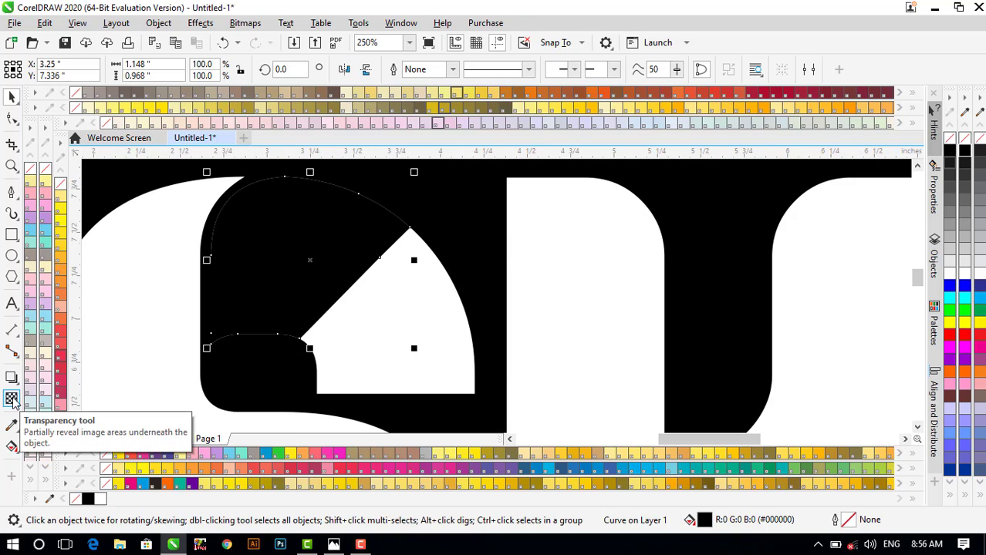
- Apply a fountain transparency to the black piece
left_click(11, 399)
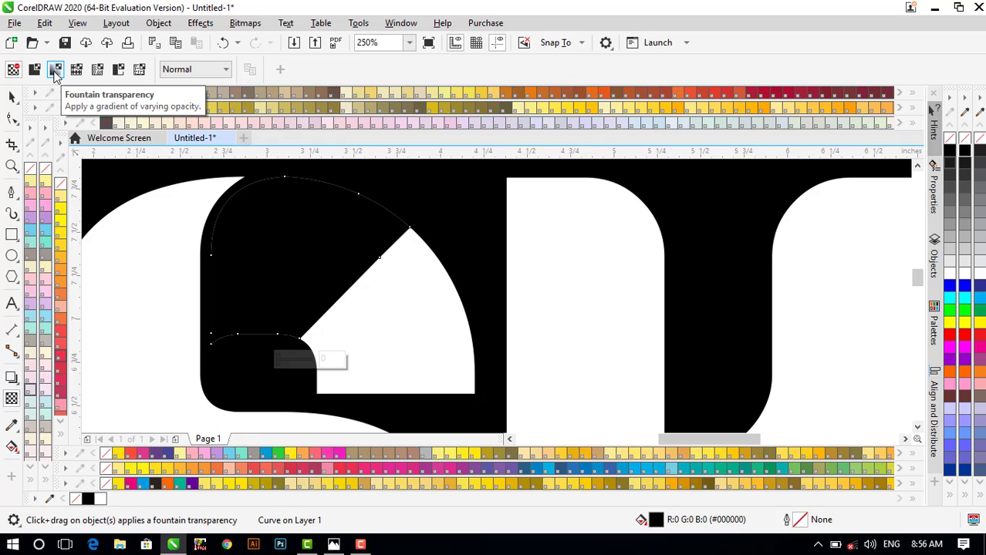
left_click(56, 71)
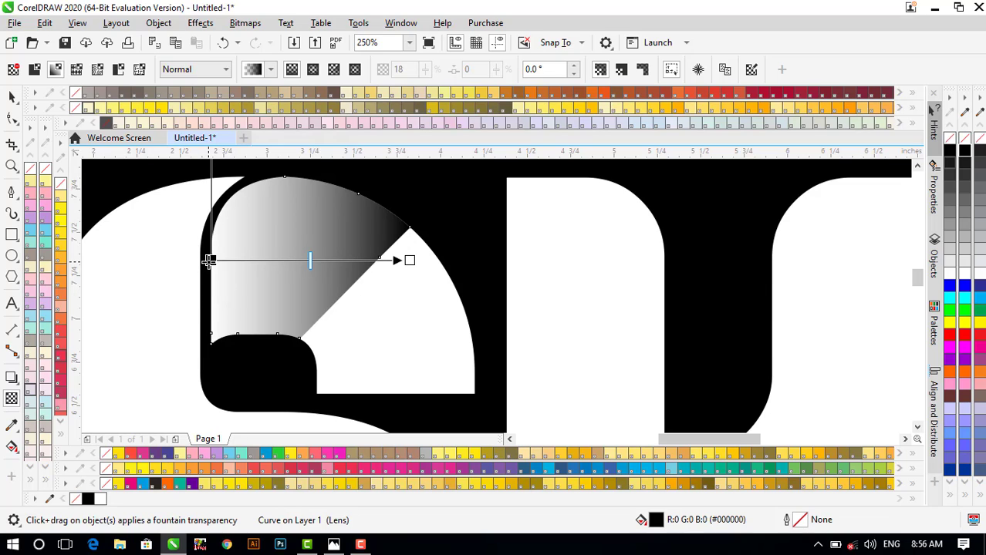
left_click_drag(210, 262, 384, 312)
left_click_drag(409, 260, 181, 245)
left_click_drag(384, 312, 328, 263)
- Level the transparency gradient so the piece fades horizontally into the white letter
scroll(327, 263, "down", 1)
scroll(259, 262, "up", 1)
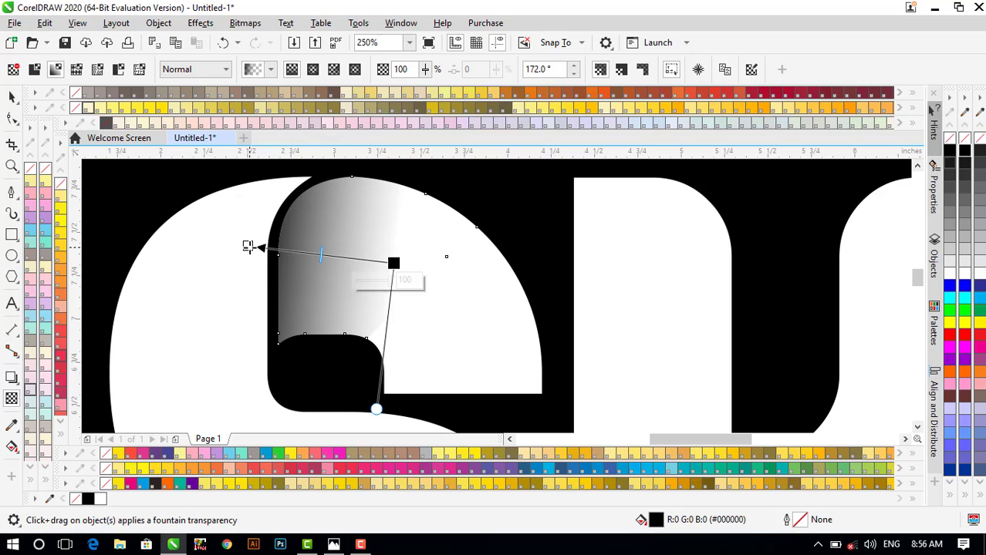
left_click_drag(247, 246, 222, 243)
left_click_drag(393, 263, 357, 257)
scroll(237, 243, "down", 1)
scroll(236, 243, "up", 1)
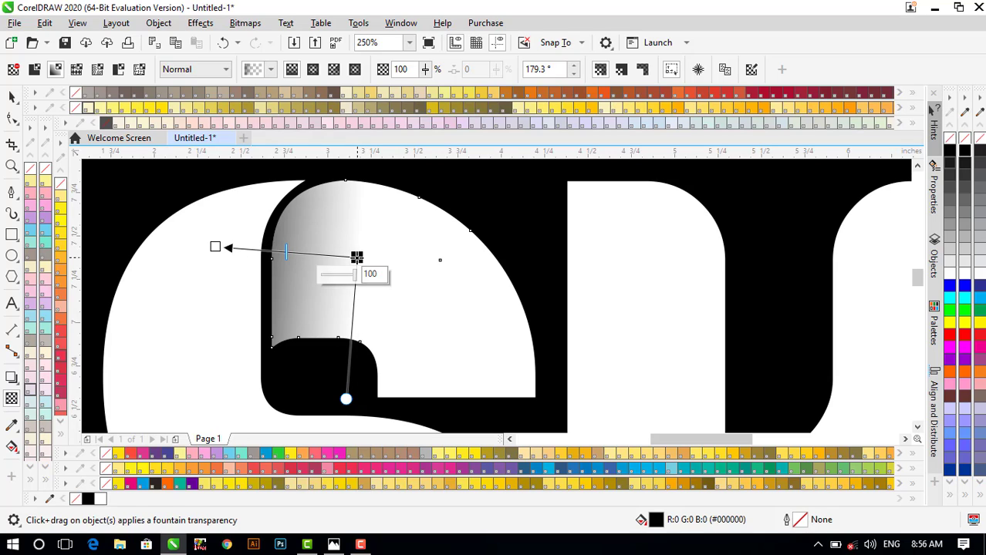
left_click_drag(215, 246, 206, 260)
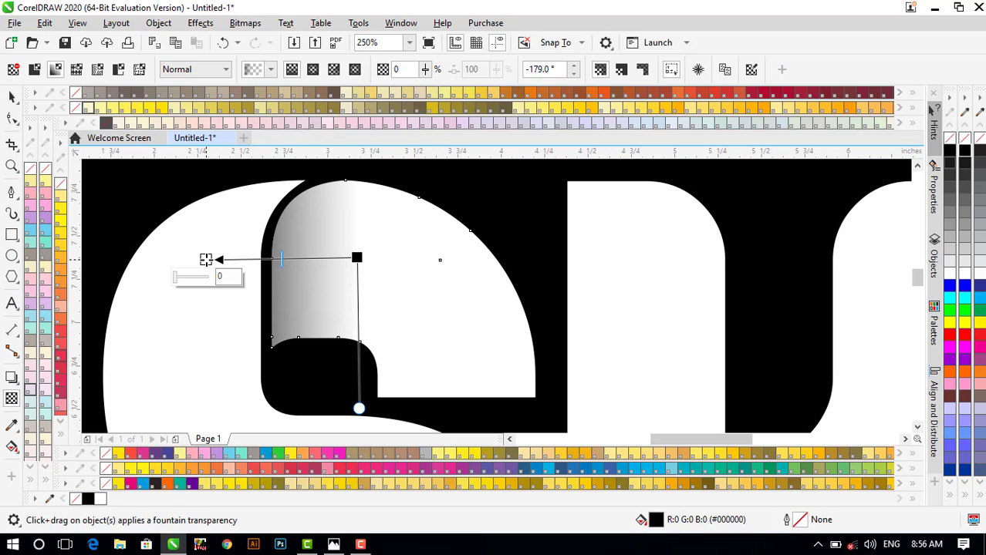
scroll(206, 260, "down", 1)
scroll(206, 260, "down", 1)
scroll(224, 266, "up", 1)
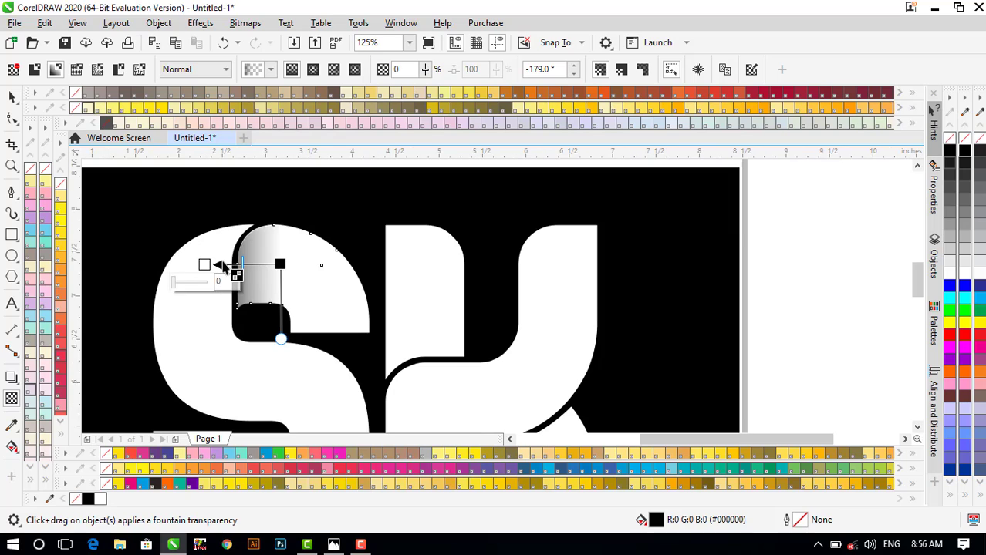
key("space")
scroll(230, 261, "down", 1)
left_click(543, 261)
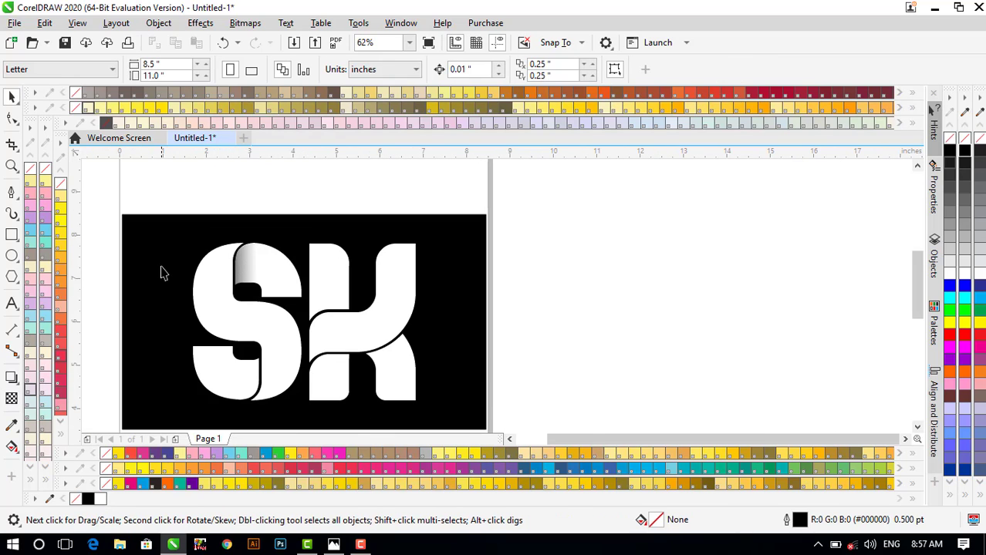
scroll(161, 265, "up", 1)
left_click(320, 271)
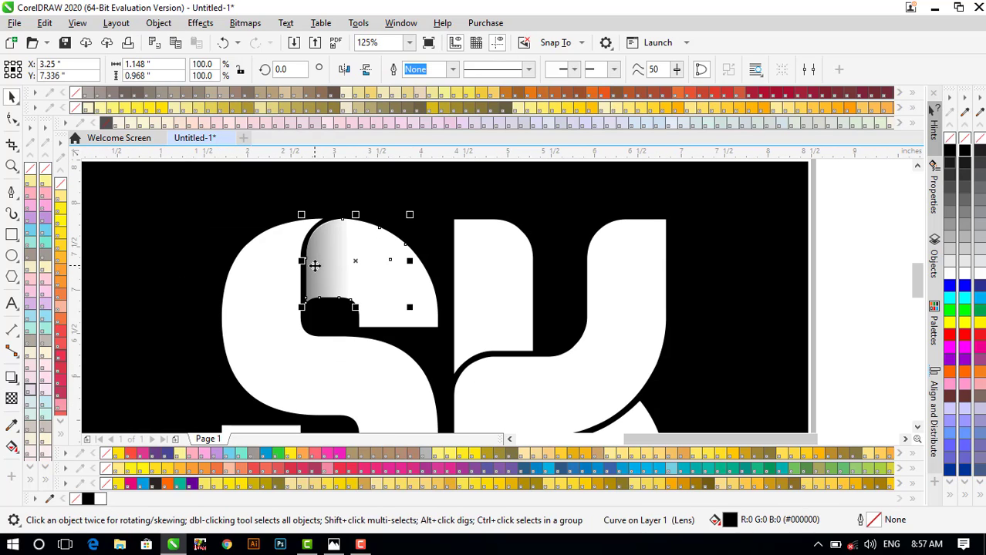
key("space")
scroll(313, 266, "up", 1)
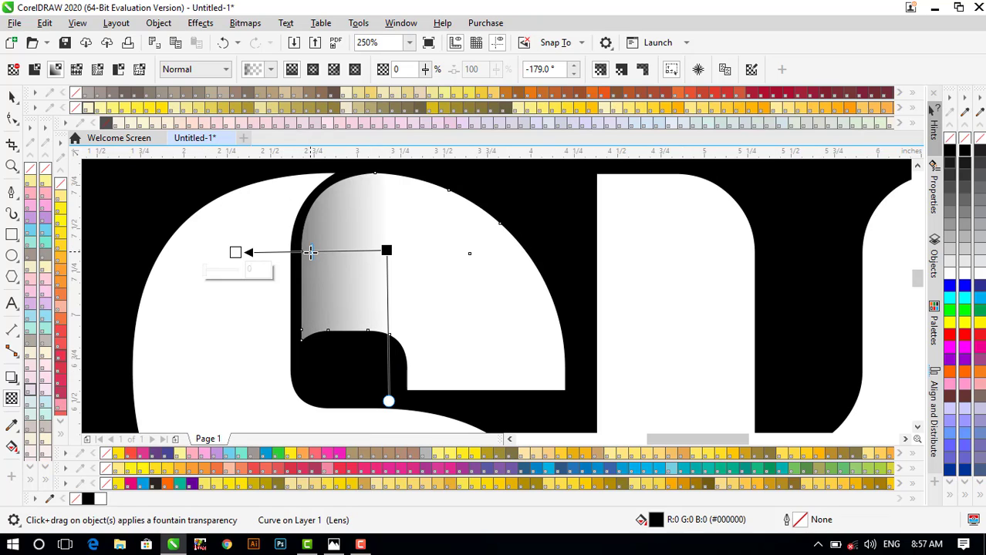
scroll(310, 253, "up", 1)
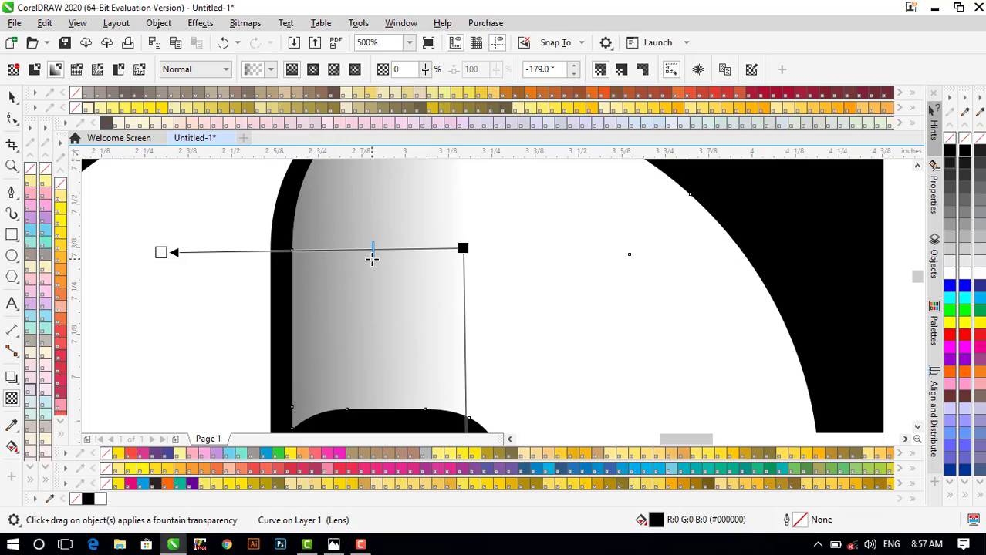
scroll(372, 255, "down", 1)
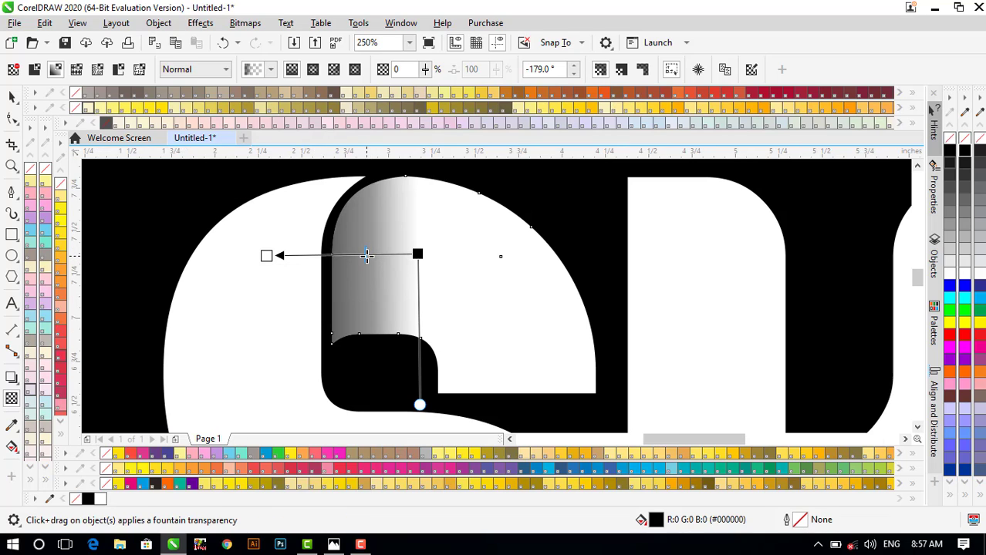
scroll(366, 255, "down", 2)
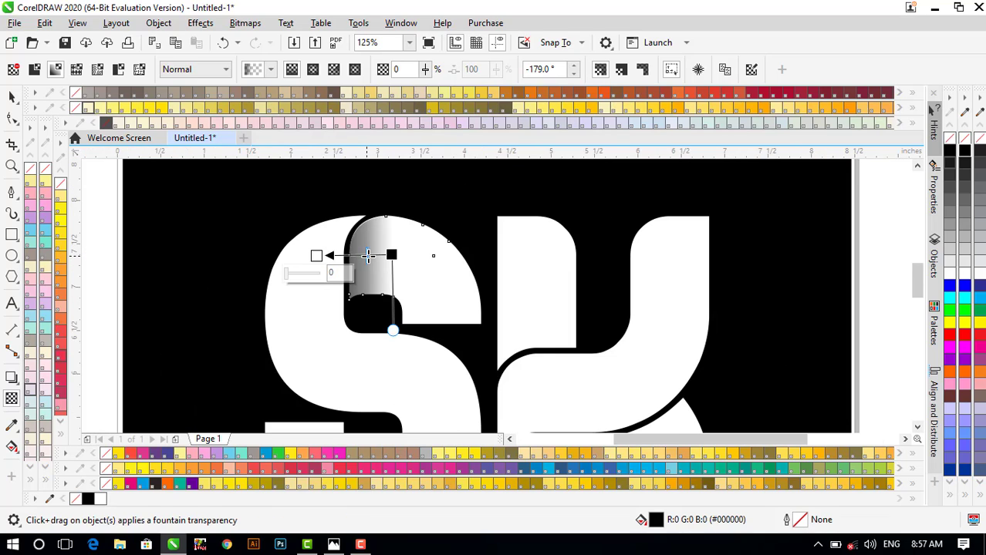
key("space")
left_click(644, 264)
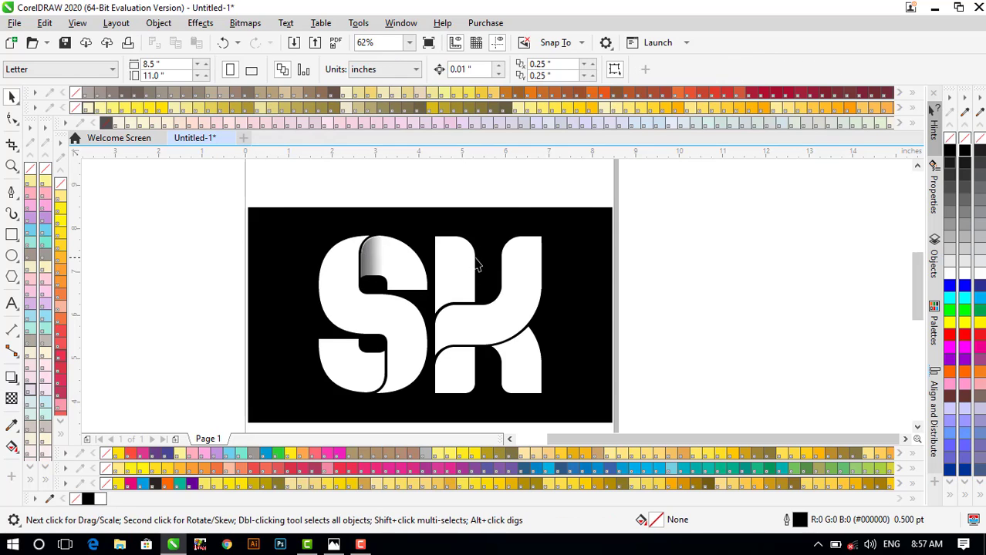
scroll(370, 265, "up", 1)
left_click(350, 262)
scroll(330, 227, "up", 2)
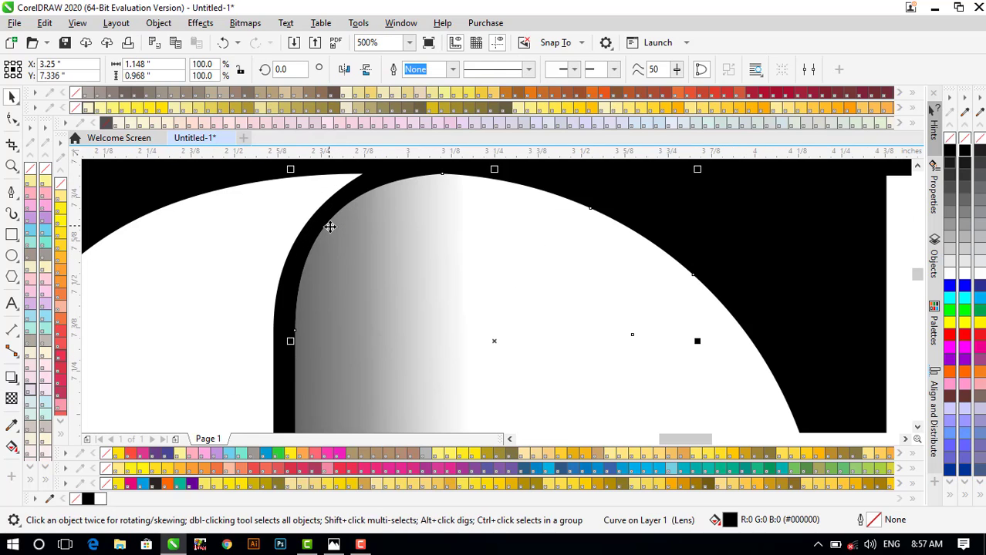
scroll(330, 226, "down", 2)
scroll(330, 226, "down", 1)
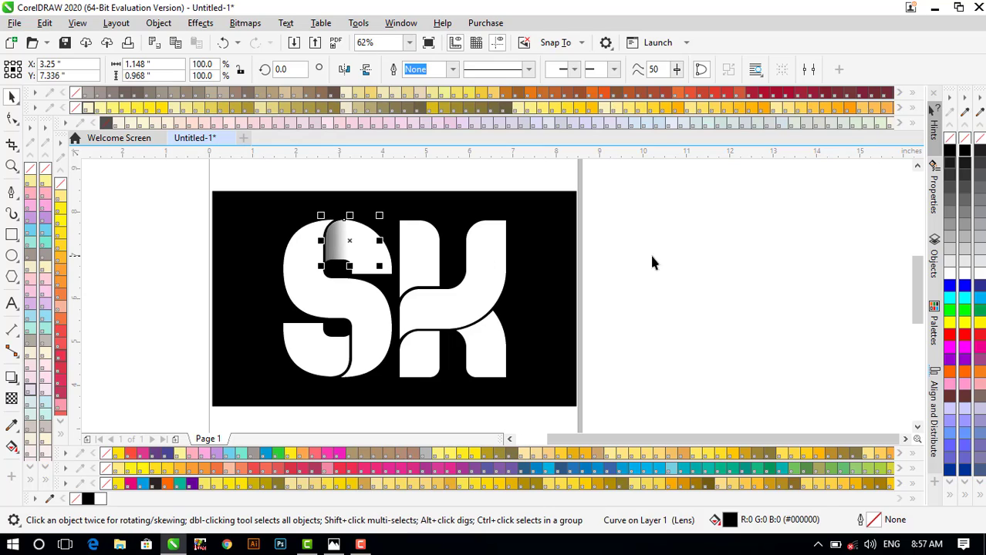
left_click(524, 281)
scroll(350, 260, "down", 1)
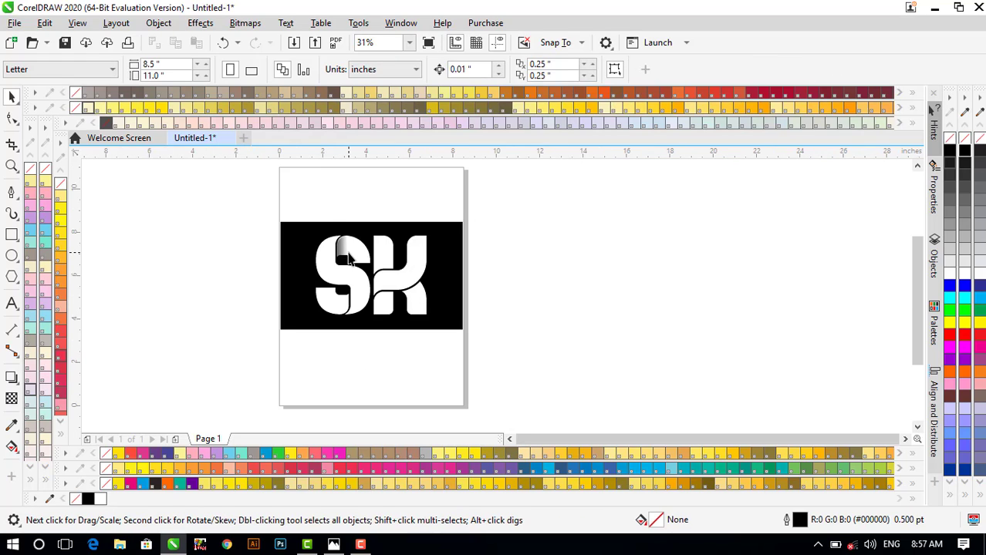
scroll(335, 321, "up", 1)
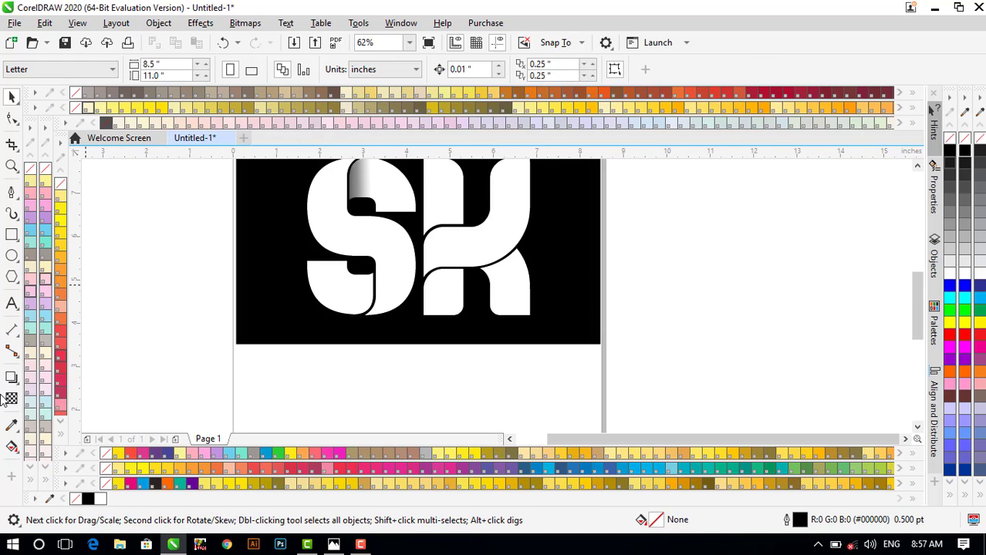
left_click(11, 193)
- Start a Pen path where the K's arm meets its stem and trace along the inner arm
scroll(369, 281, "up", 1)
scroll(394, 259, "up", 1)
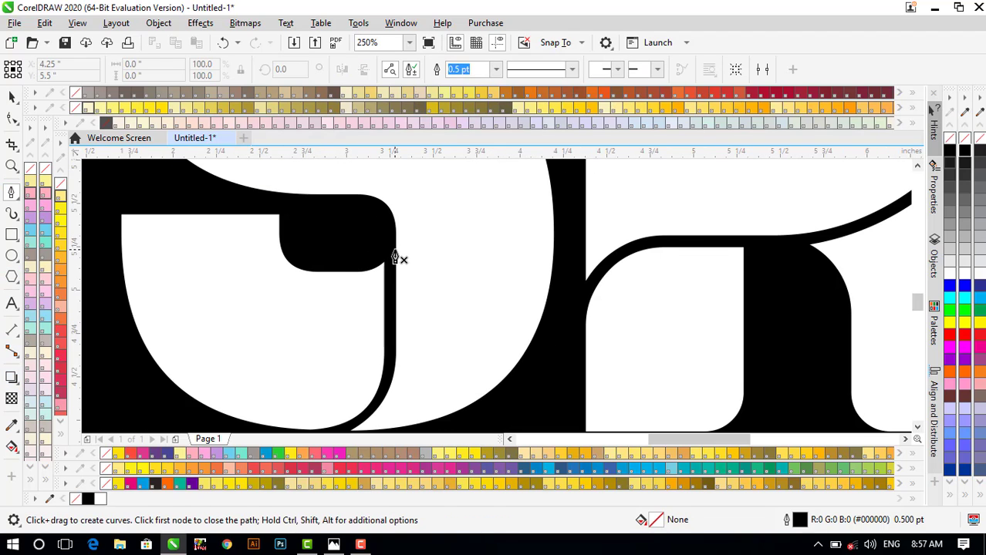
scroll(393, 258, "down", 2)
scroll(498, 235, "up", 2)
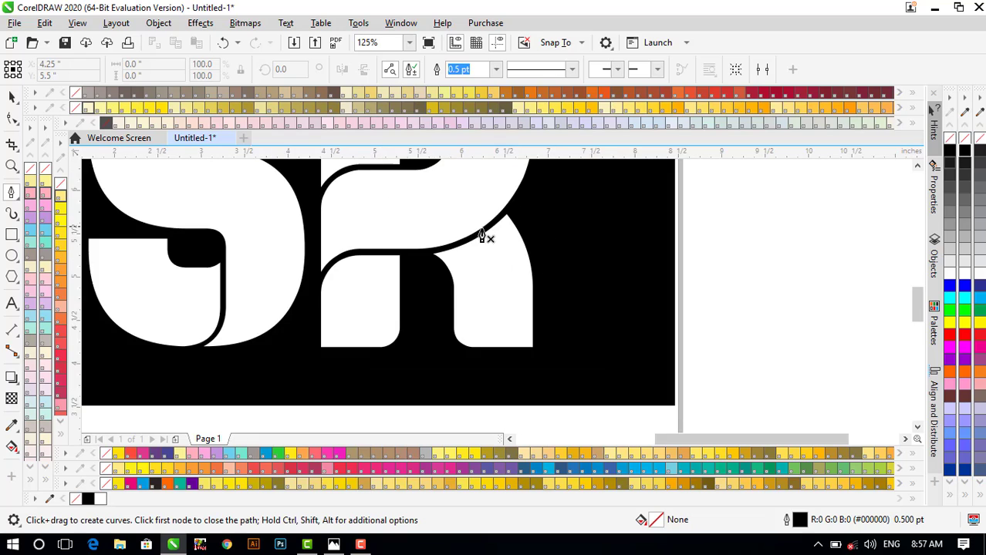
scroll(432, 220, "down", 2)
scroll(397, 266, "up", 2)
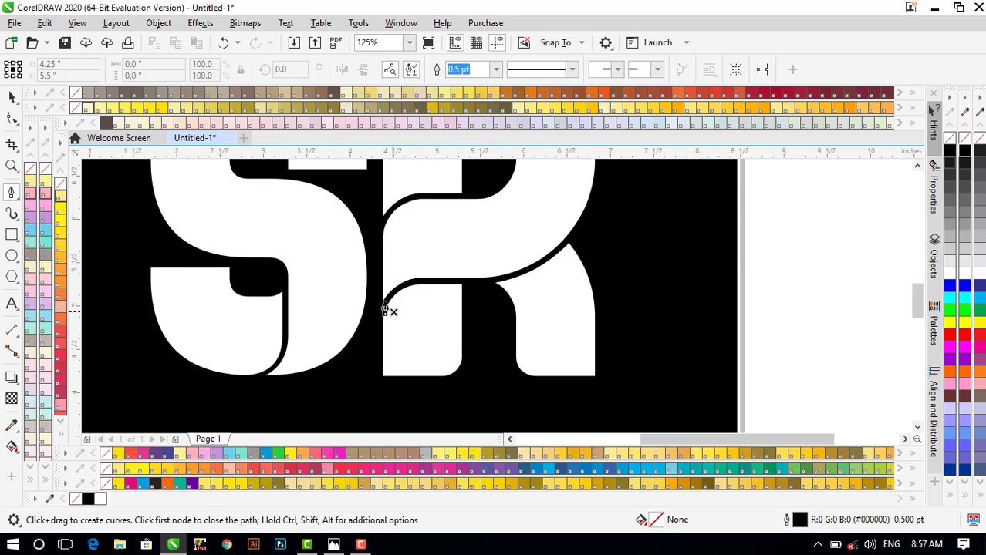
scroll(386, 308, "up", 2)
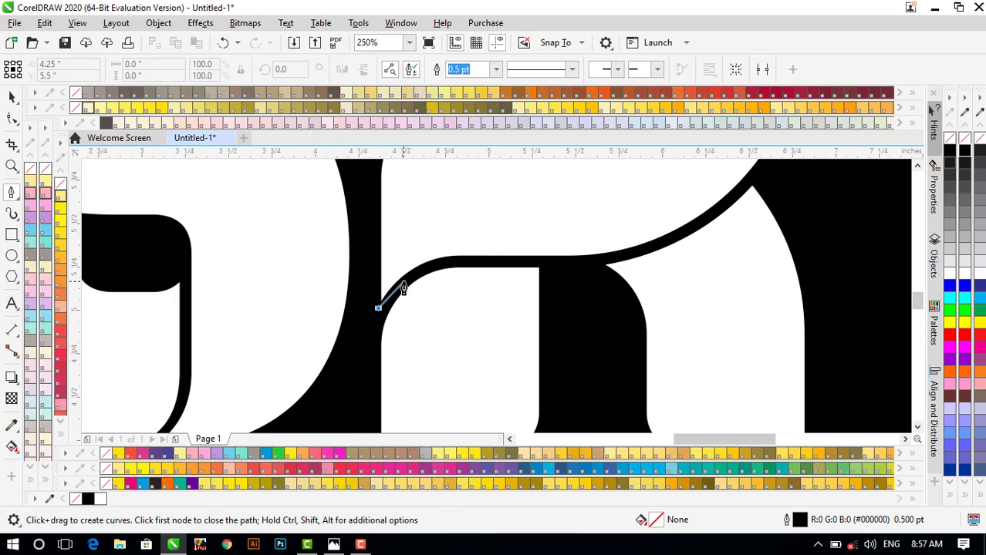
left_click(379, 311)
left_click_drag(449, 261, 511, 264)
left_click(552, 261)
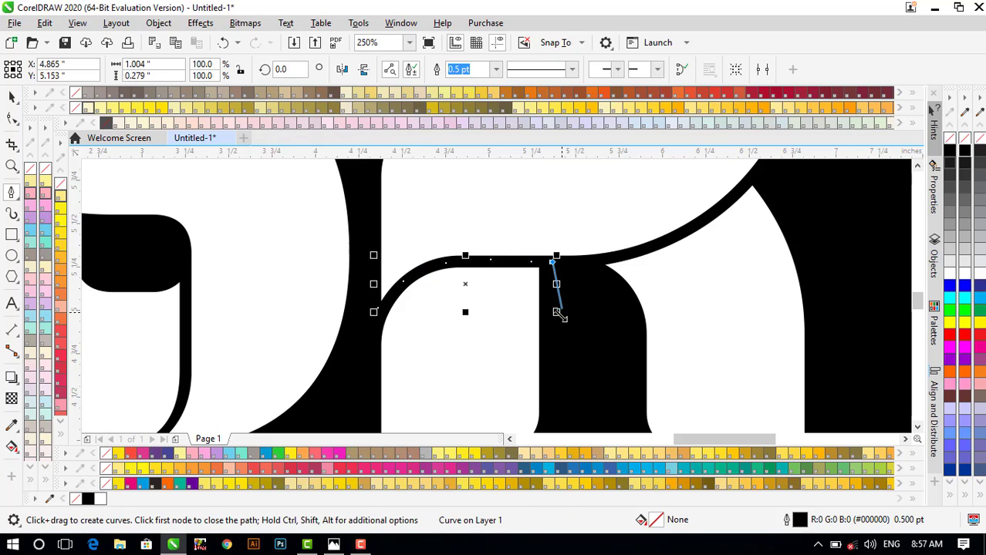
- Add the slanted bottom edge across the stroke and close the outline
left_click(550, 361)
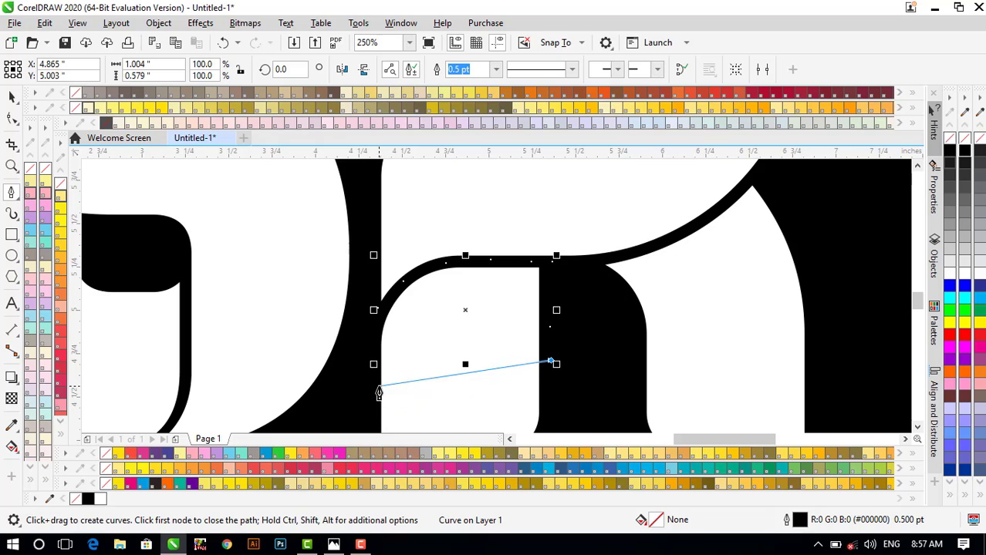
left_click(374, 385)
left_click(376, 321)
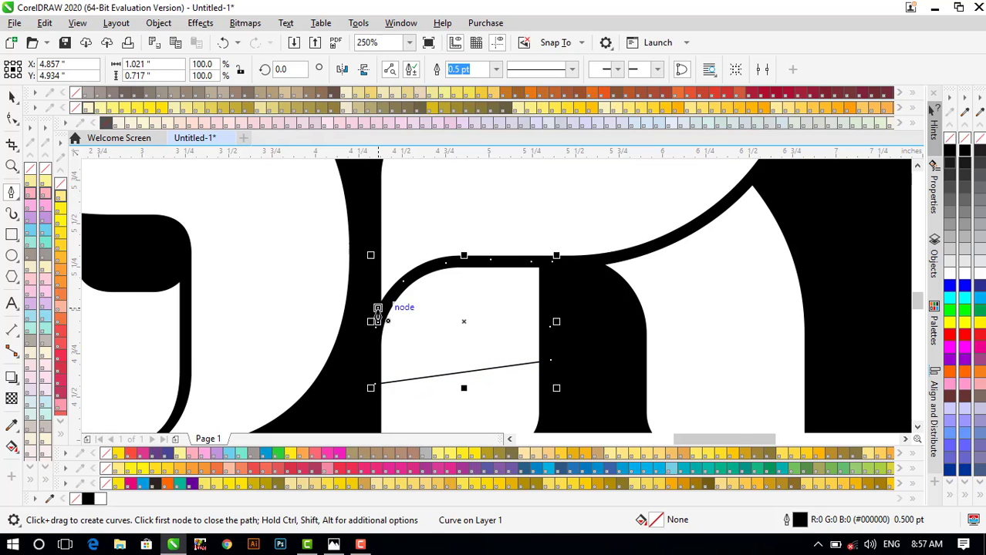
key("space")
scroll(377, 316, "down", 2)
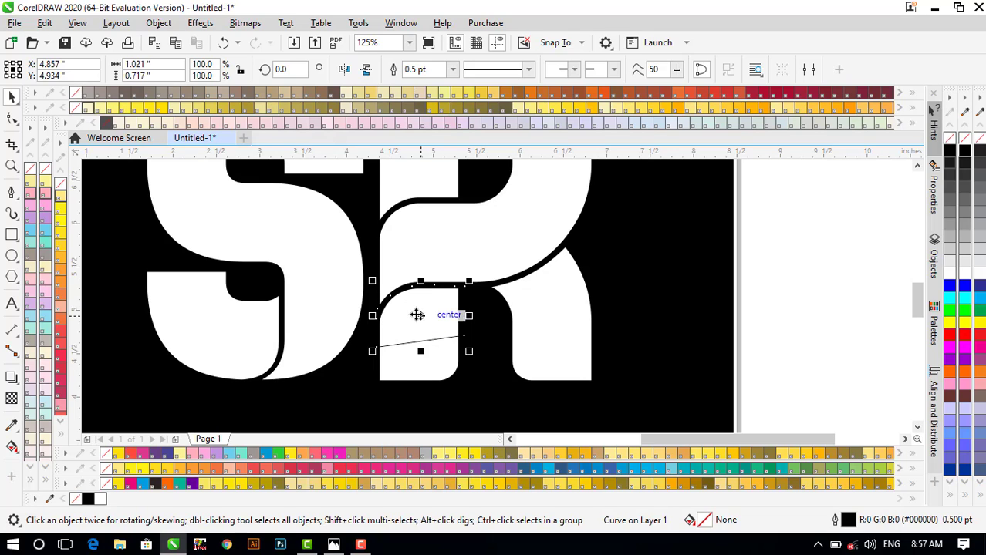
- Intersect the traced outline with the K and delete the leftover thin line
left_click(414, 375, "shift")
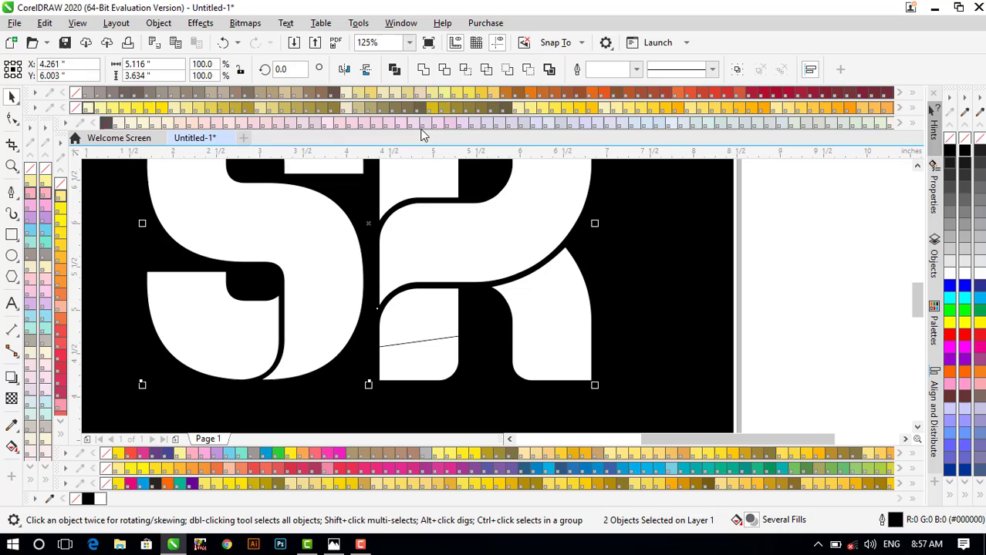
left_click(465, 71)
left_click(785, 328)
scroll(431, 342, "up", 2)
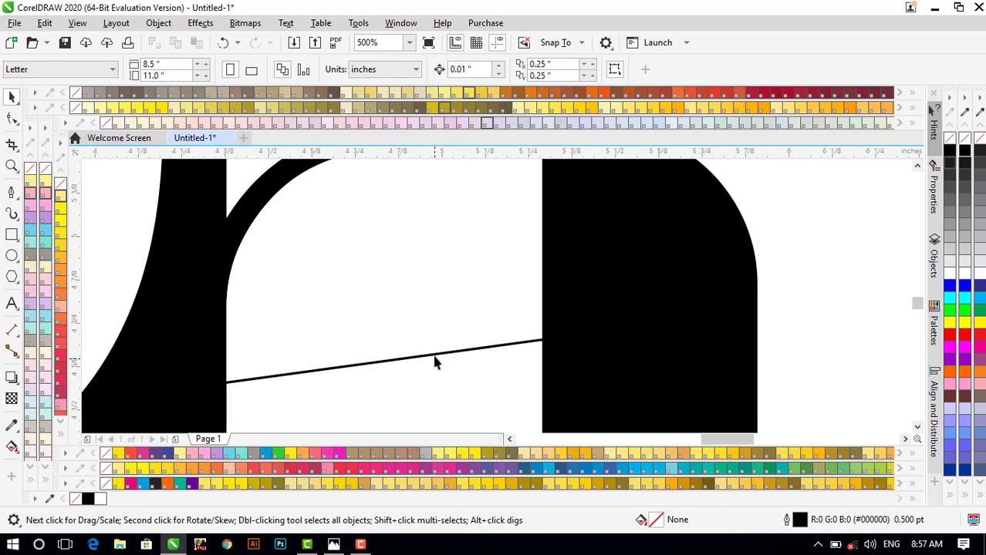
left_click(436, 361)
key("Delete")
- Fill the new overlap piece on the K's arch with black
left_click(407, 286)
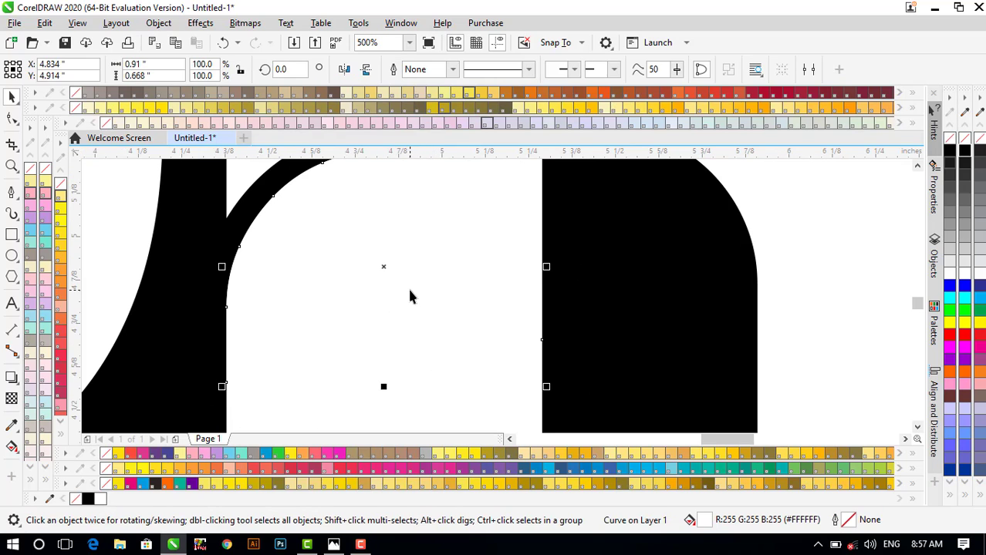
scroll(407, 286, "down", 2)
scroll(397, 290, "up", 1)
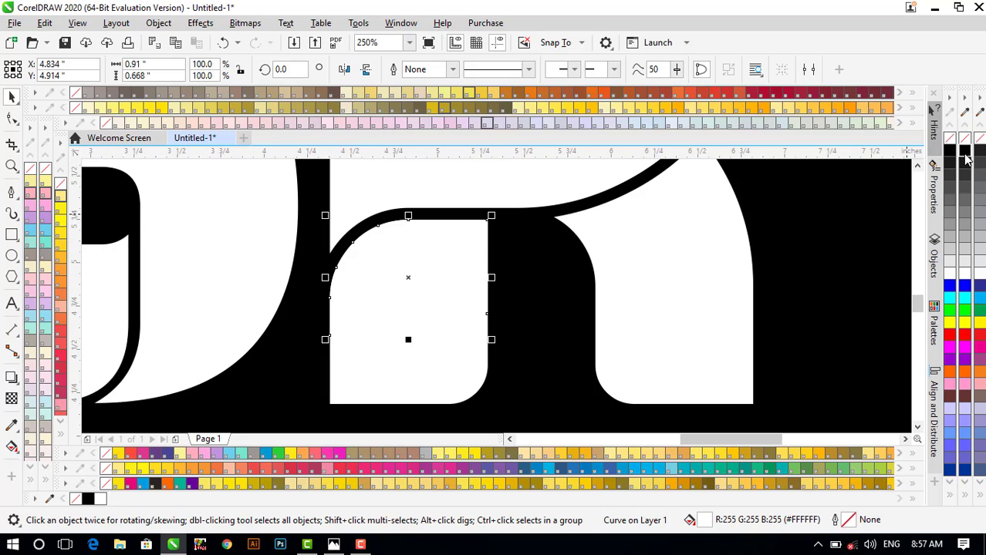
left_click(965, 154)
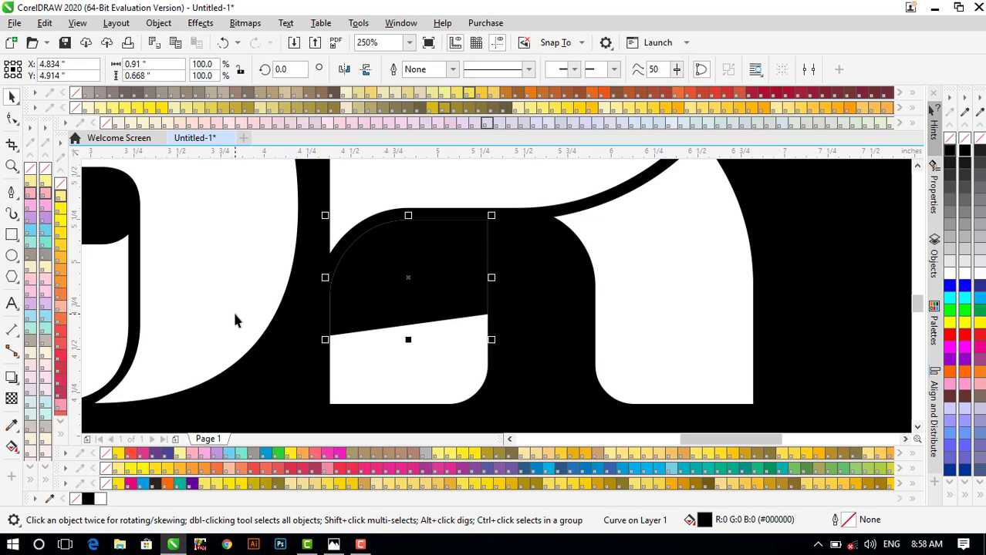
scroll(409, 341, "down", 1)
scroll(387, 314, "up", 1)
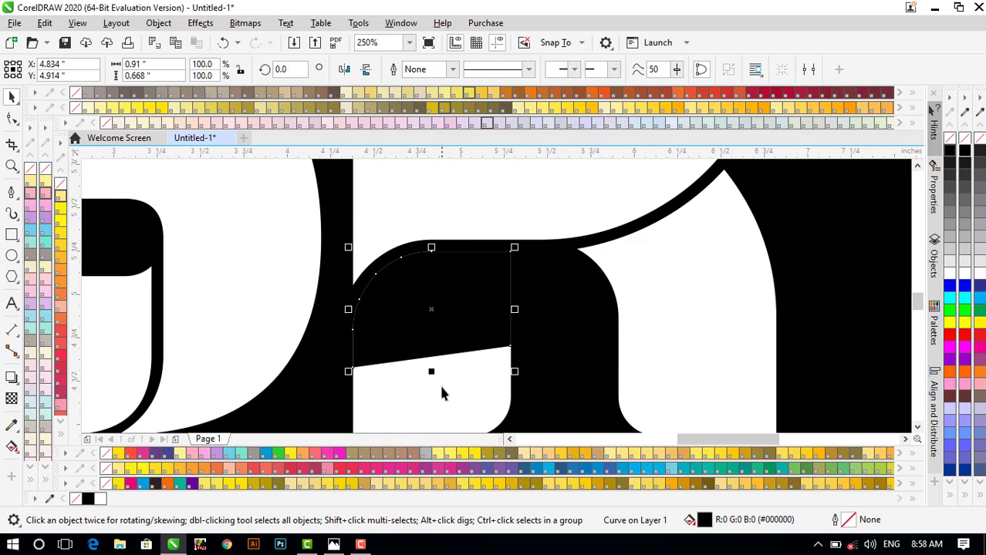
scroll(439, 382, "down", 1)
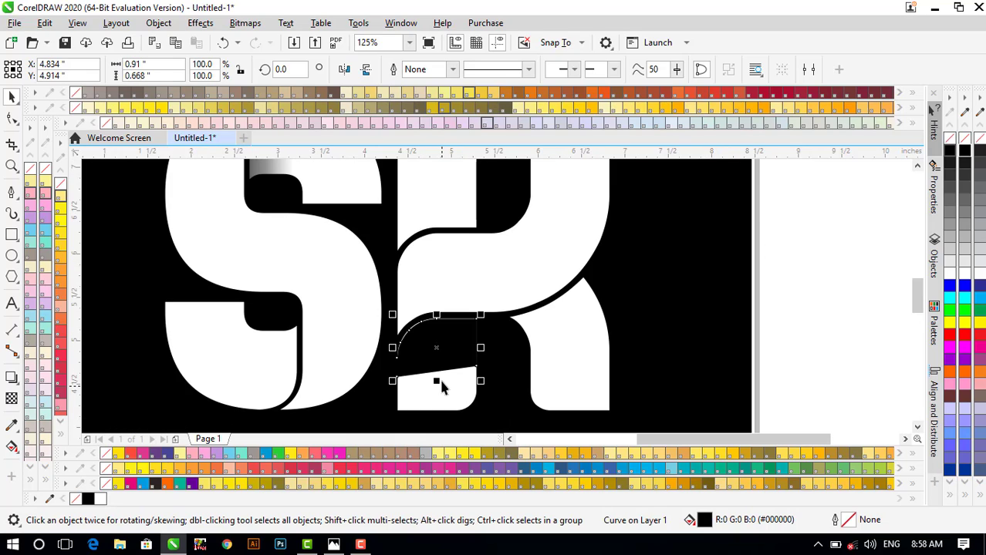
scroll(439, 376, "up", 1)
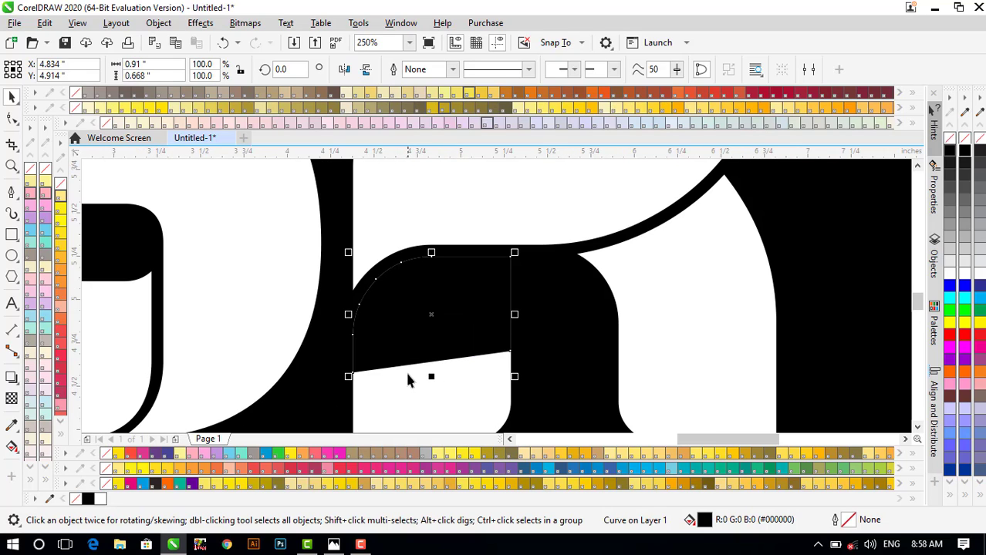
- Apply a vertical fountain transparency to the black K piece and lower its midpoint
left_click(12, 399)
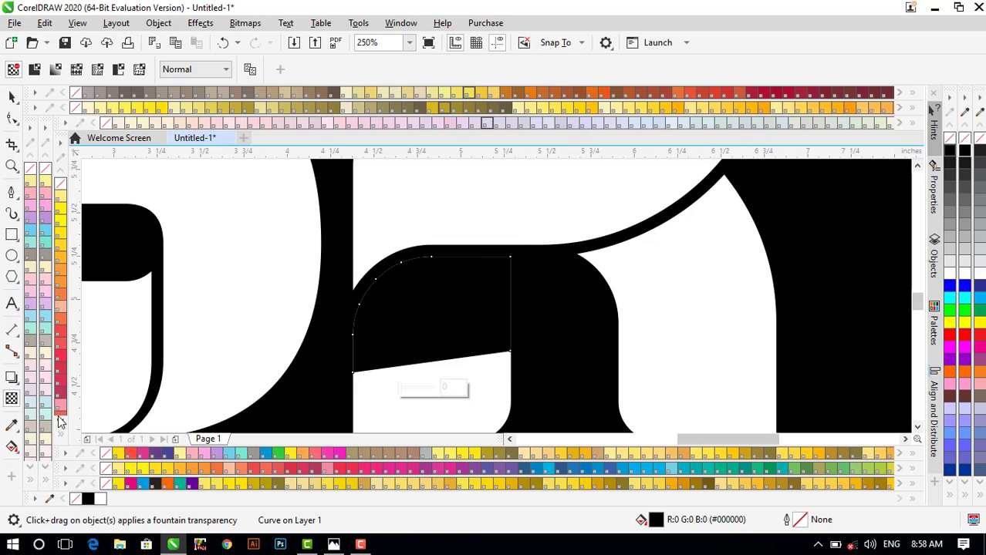
left_click(56, 70)
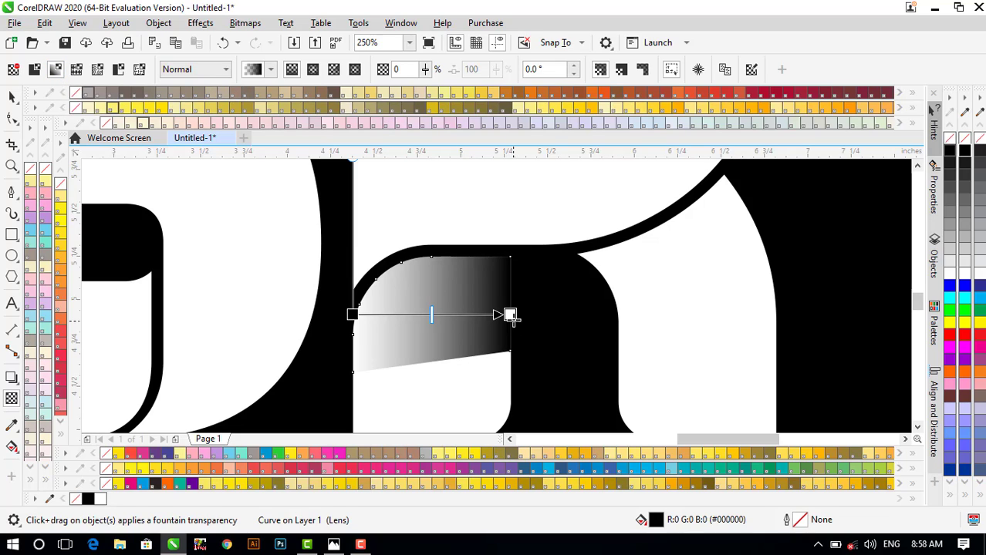
left_click_drag(510, 315, 455, 215)
left_click_drag(354, 314, 452, 336)
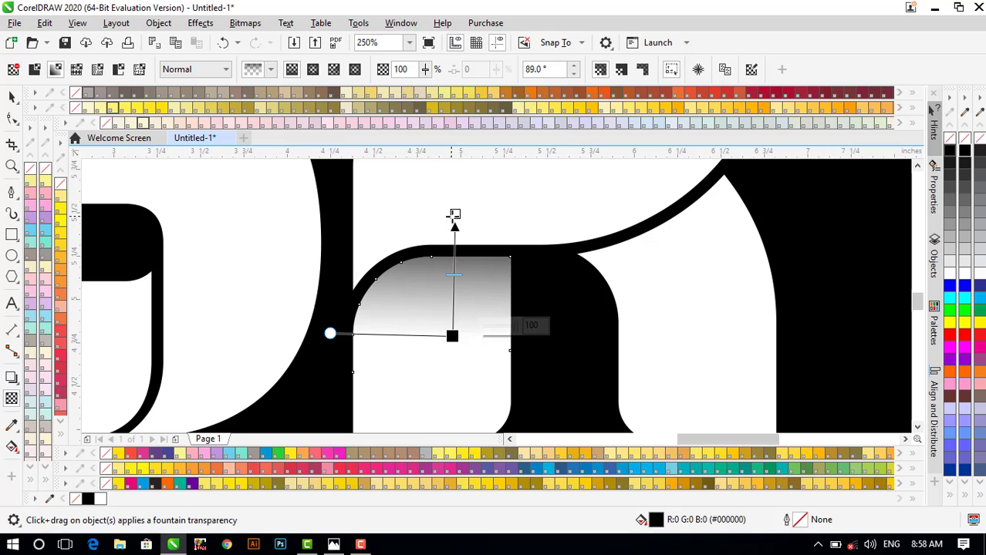
left_click_drag(452, 214, 452, 196)
left_click_drag(457, 267, 457, 293)
- Fine-tune the fade's start and end points so black sits at the top, white below
scroll(458, 293, "down", 1)
scroll(458, 293, "up", 1)
scroll(457, 294, "down", 1)
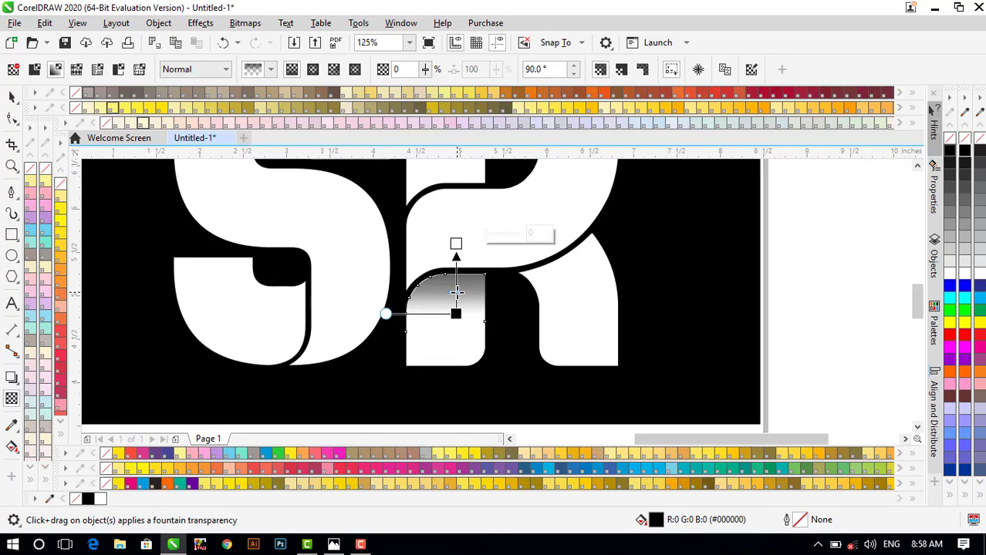
scroll(457, 293, "up", 1)
mouse_move(456, 336)
left_mouse_down()
mouse_move(455, 323)
mouse_move(453, 333)
left_mouse_up()
scroll(451, 312, "down", 2)
scroll(448, 308, "up", 2)
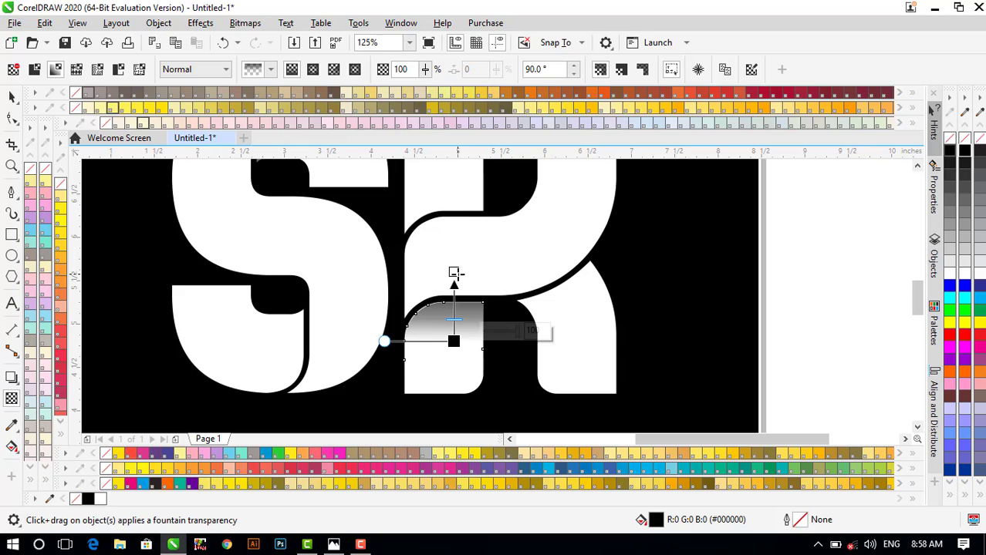
left_click(454, 259)
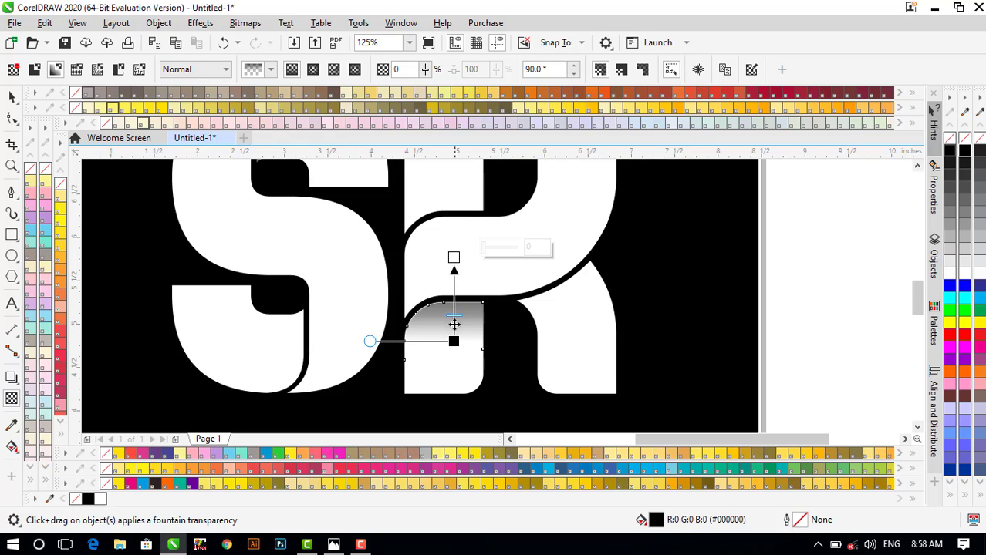
left_click_drag(454, 342, 453, 353)
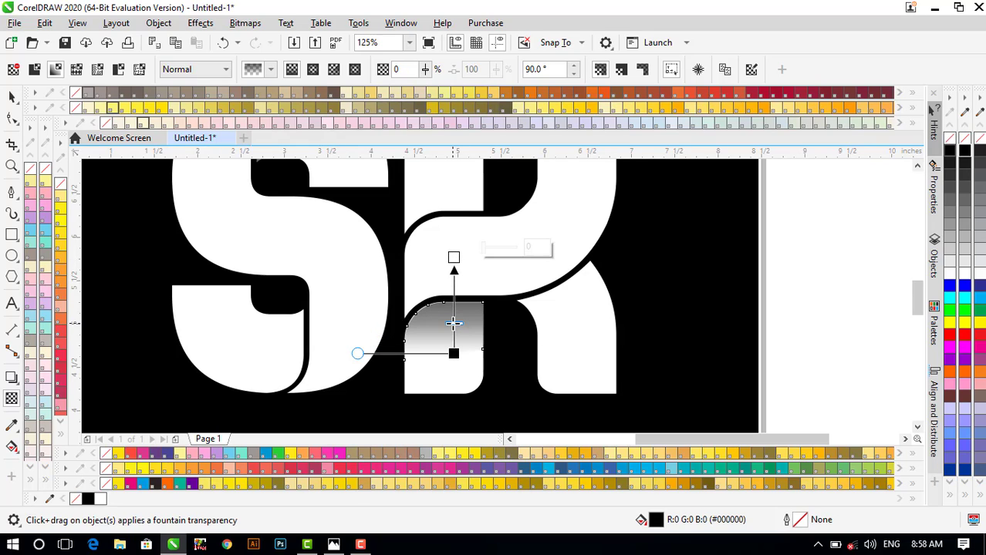
- Return to the Pick tool and check the background rectangle, then clear the selection
scroll(454, 324, "down", 2)
key("space")
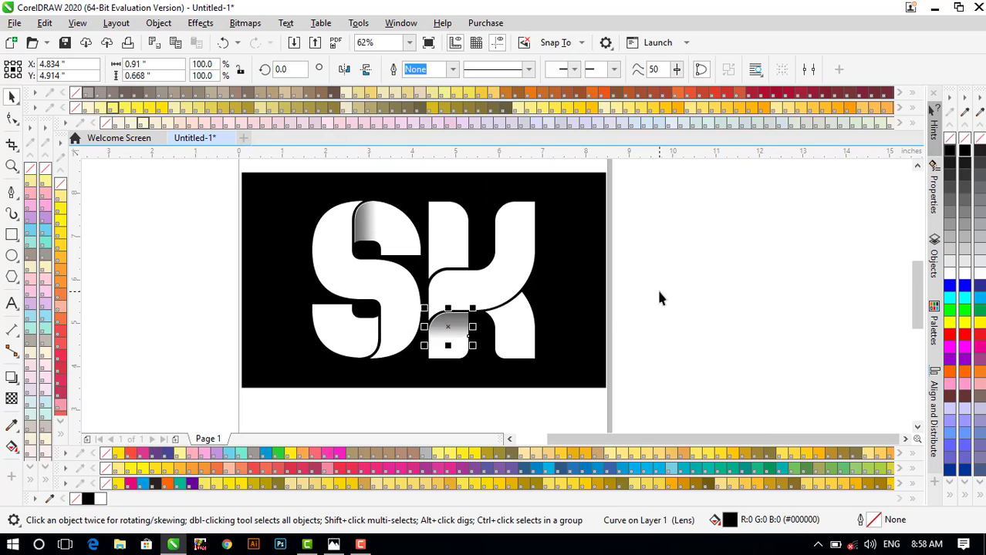
scroll(403, 340, "up", 2)
scroll(383, 320, "up", 2)
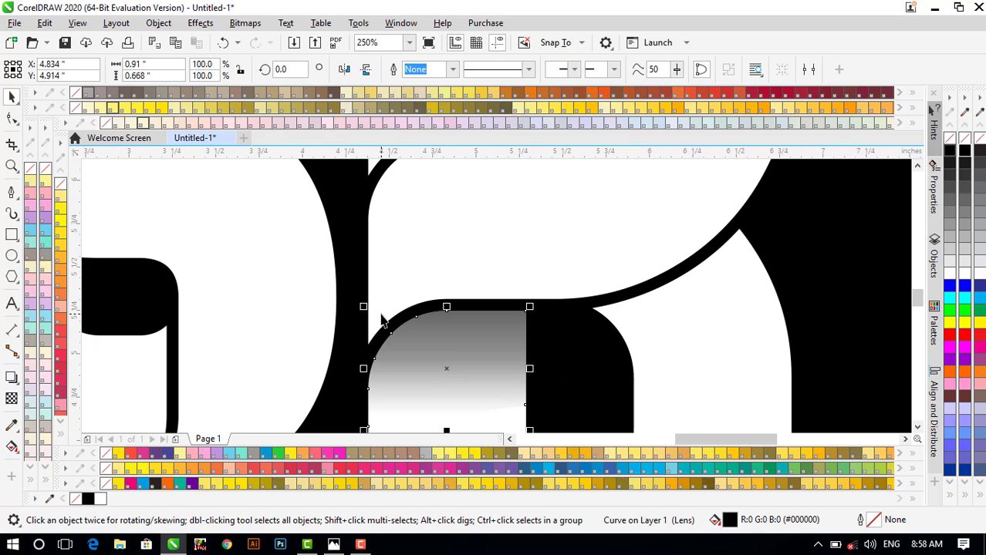
left_click(726, 262)
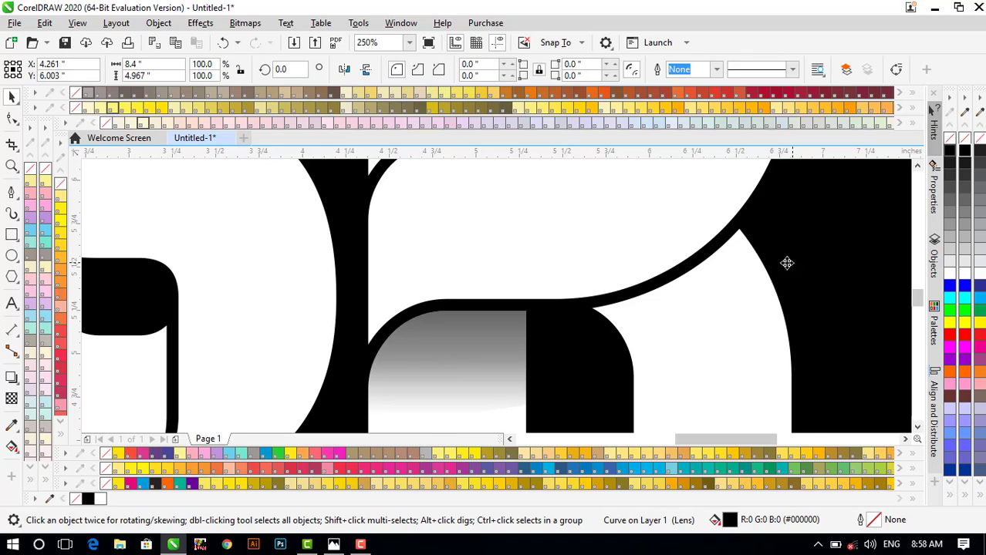
scroll(553, 268, "down", 2)
scroll(554, 264, "down", 2)
left_click(712, 257)
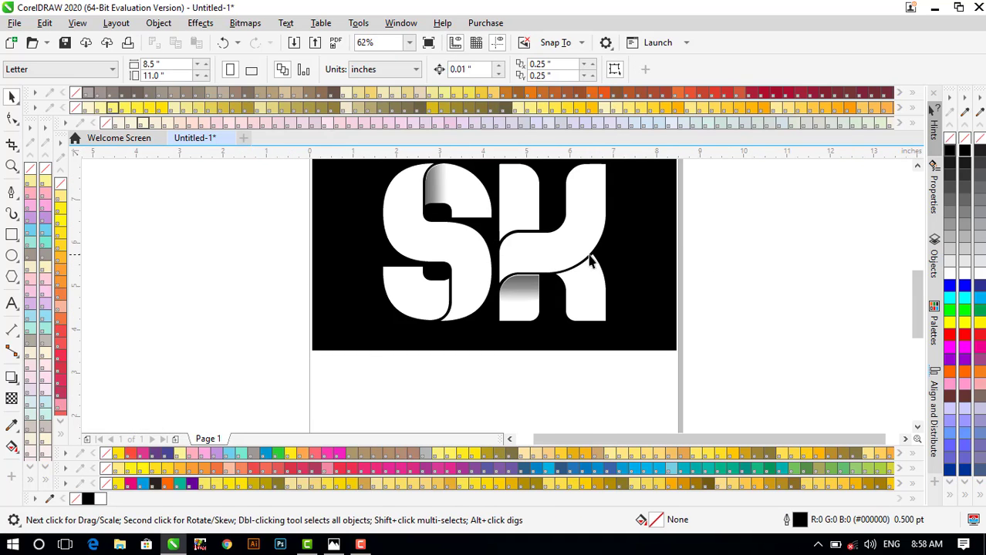
scroll(591, 262, "down", 2)
scroll(653, 212, "up", 2)
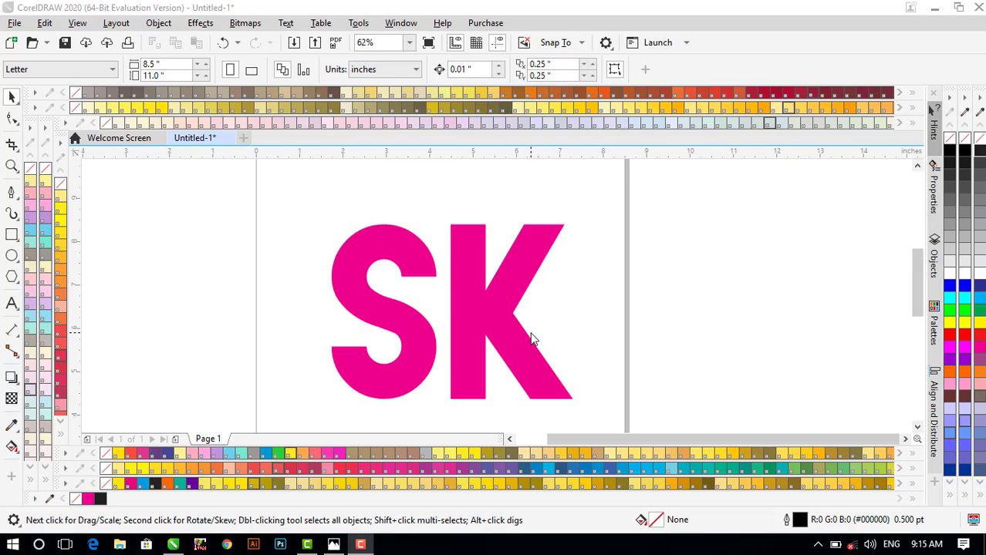
left_click(497, 318)
scroll(497, 315, "down", 2)
scroll(497, 315, "up", 2)
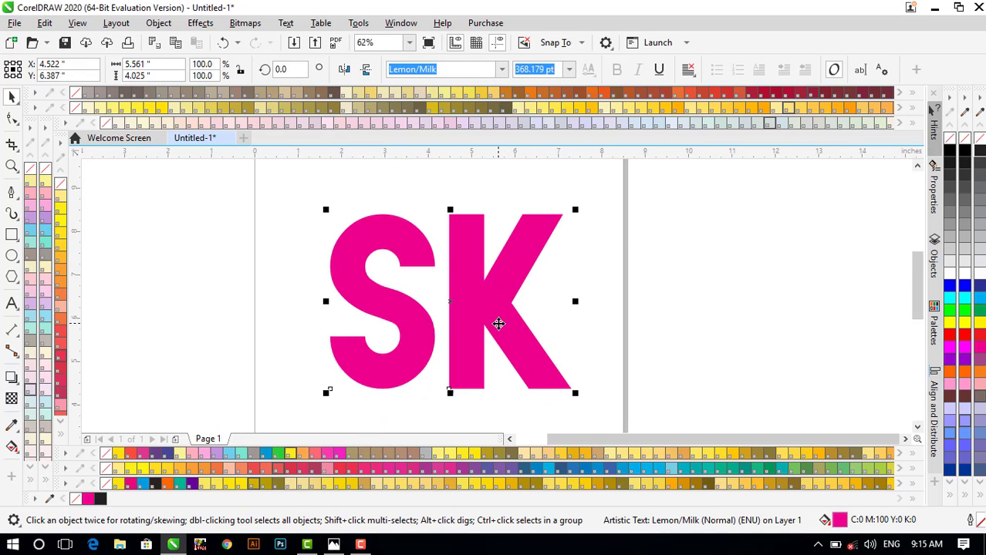
scroll(497, 306, "down", 2)
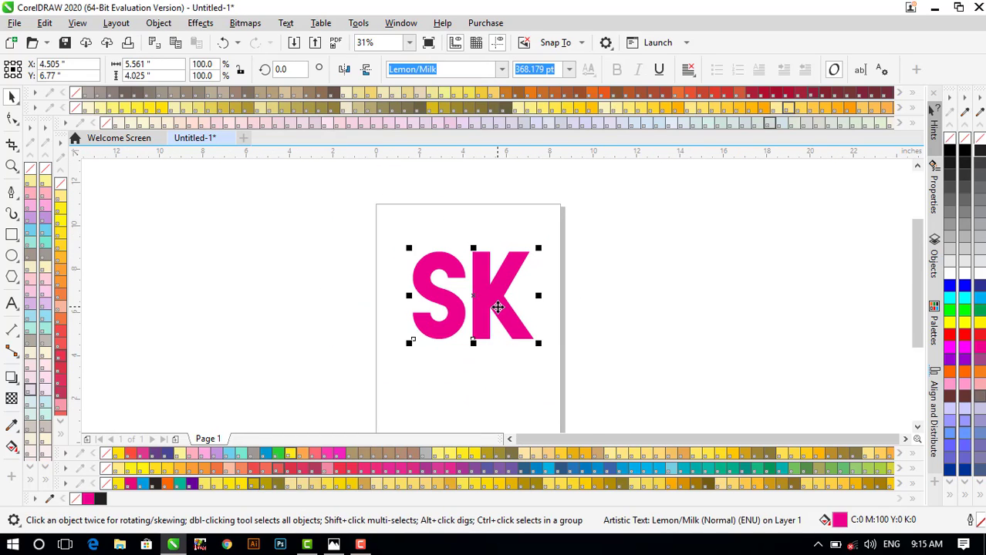
scroll(498, 307, "up", 2)
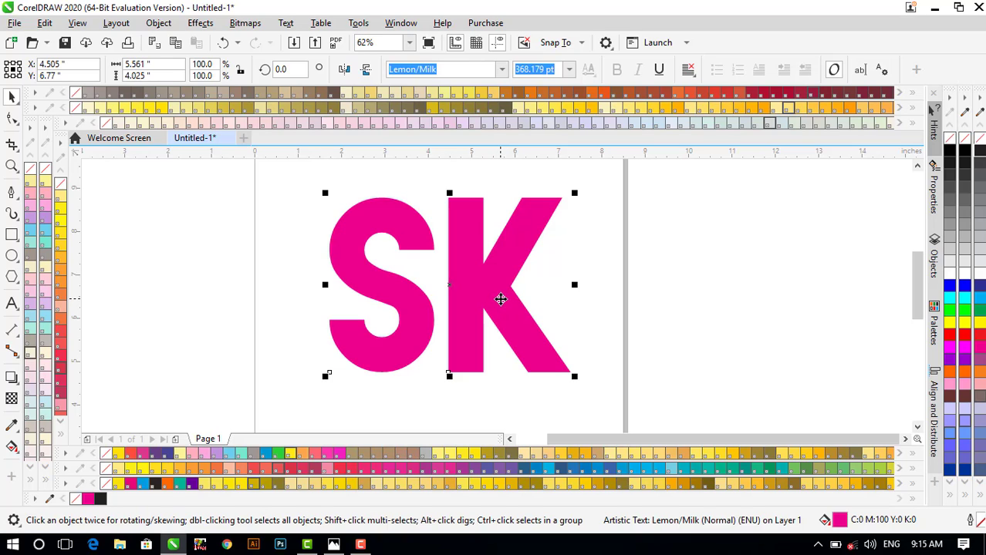
scroll(501, 299, "up", 2)
scroll(501, 299, "down", 2)
scroll(524, 293, "up", 2)
scroll(486, 293, "down", 2)
scroll(486, 293, "up", 2)
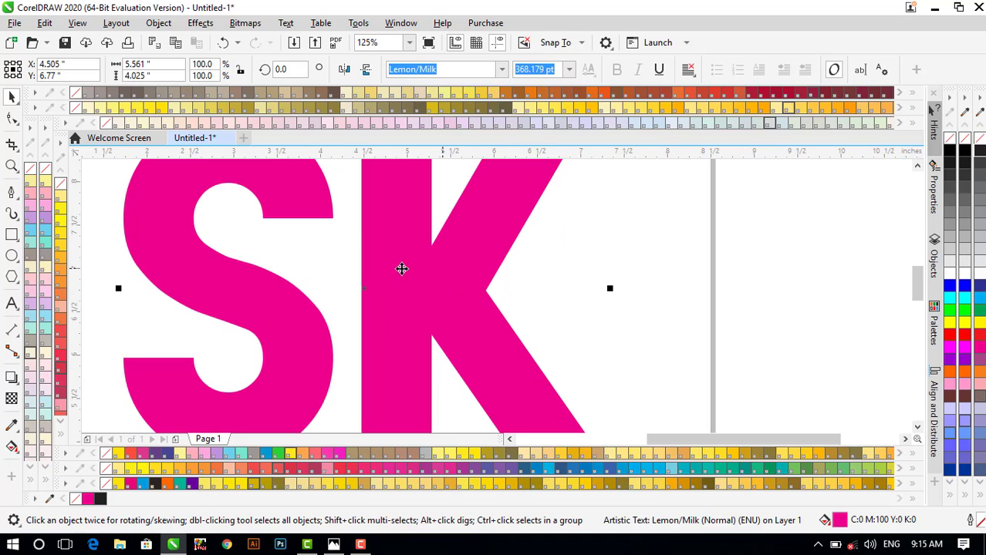
- Trace a closed four-cornered Pen outline around the joint where the K's arm meets the stem
left_click(12, 192)
scroll(428, 253, "up", 2)
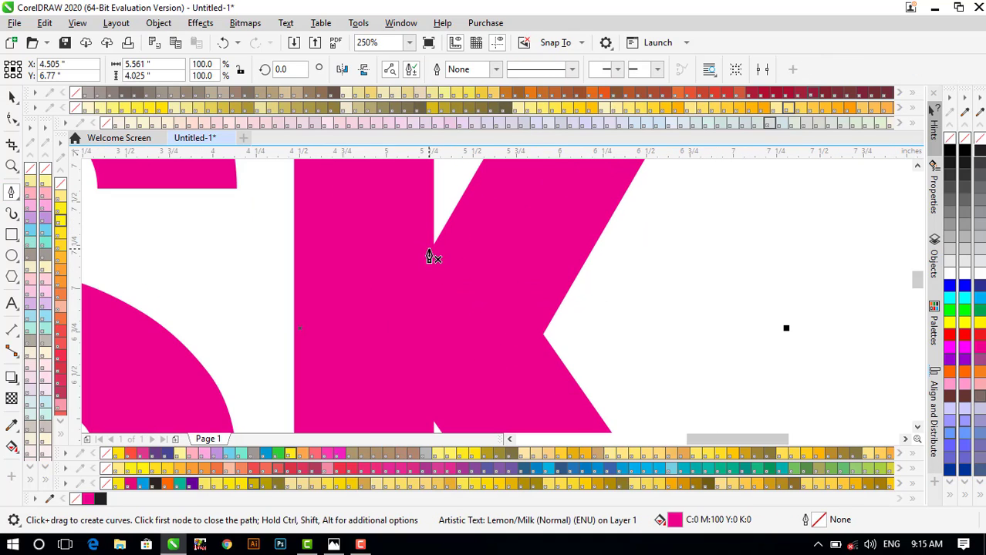
scroll(437, 253, "up", 2)
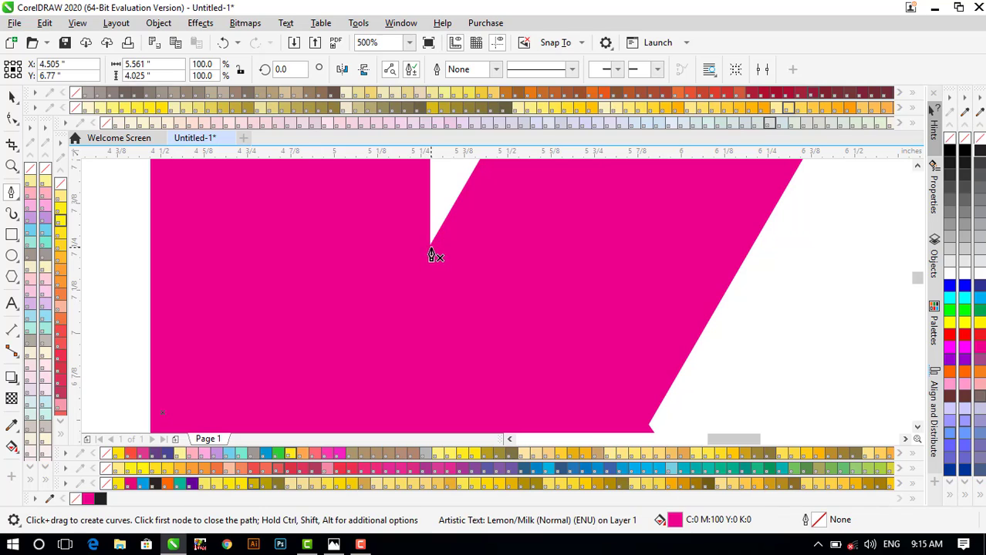
left_click(431, 252)
scroll(432, 259, "down", 2)
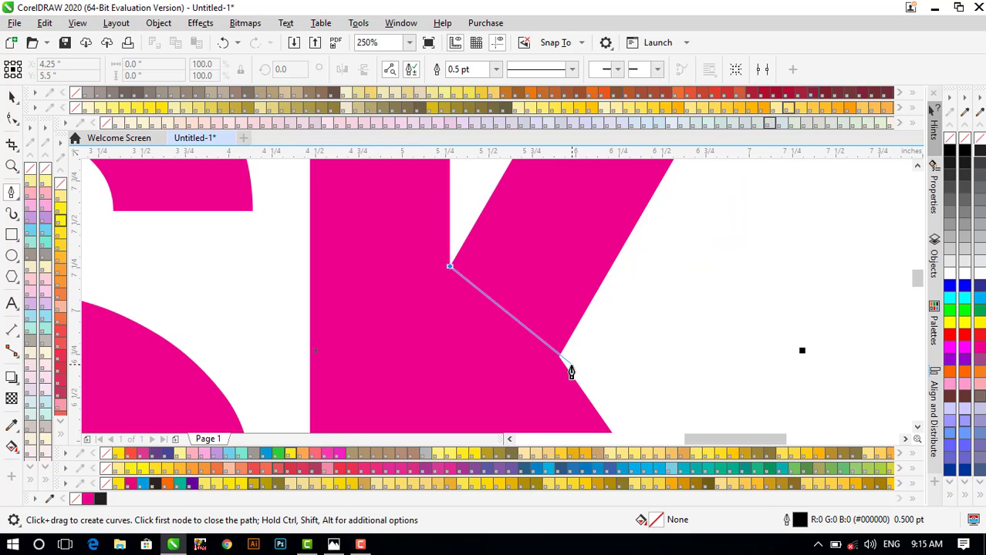
scroll(555, 368, "up", 2)
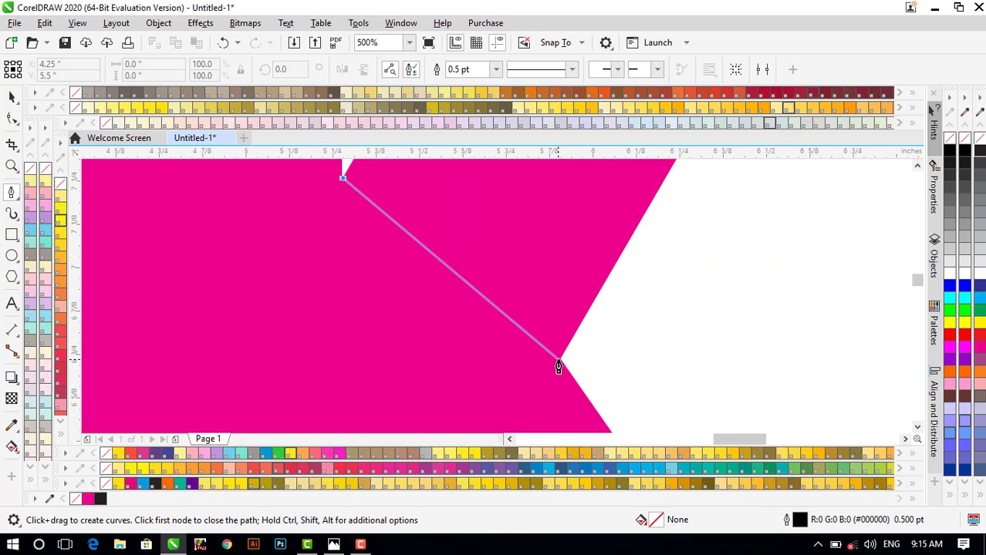
scroll(557, 366, "up", 4)
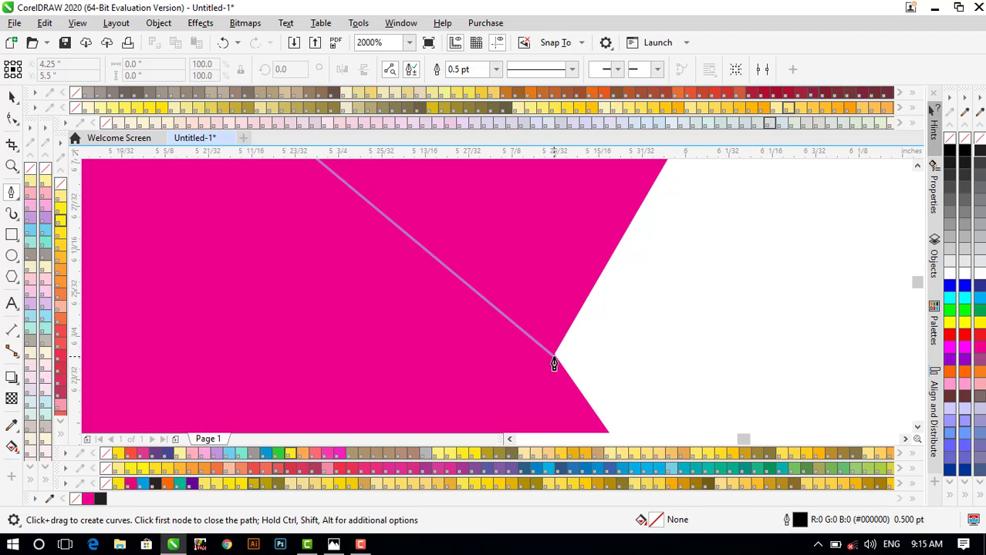
left_click(554, 362)
scroll(554, 361, "down", 8)
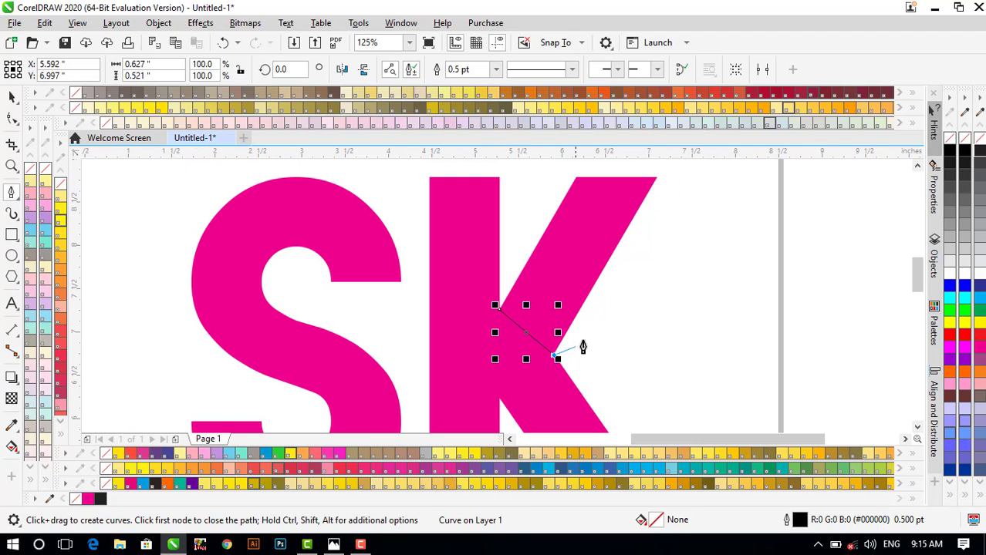
left_click(588, 336)
left_click(614, 301)
left_click(513, 251)
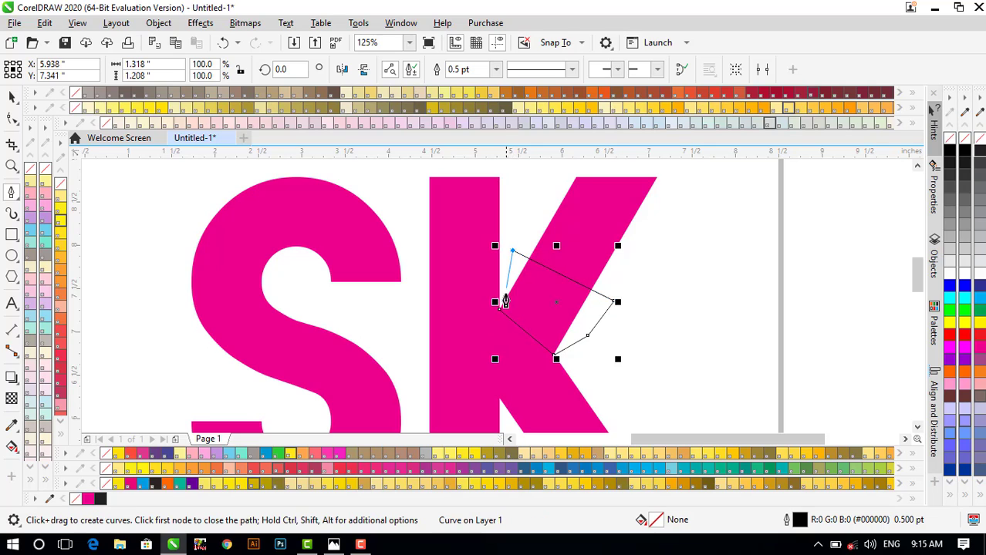
scroll(505, 301, "up", 4)
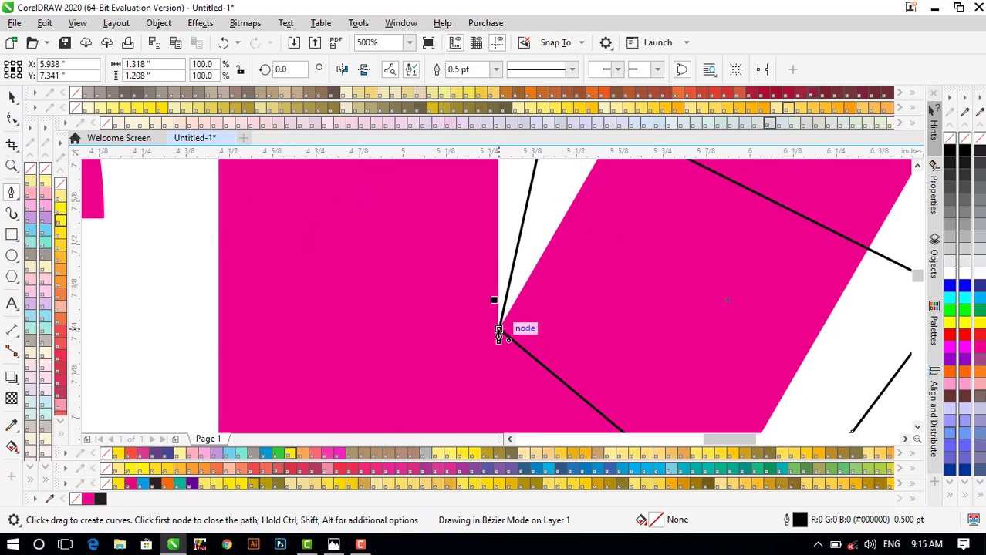
left_click(498, 333)
- Intersect the outline with SK, delete the leftover pen outline, and select the new magenta piece
scroll(498, 333, "down", 6)
key("space")
left_click(515, 270, "shift")
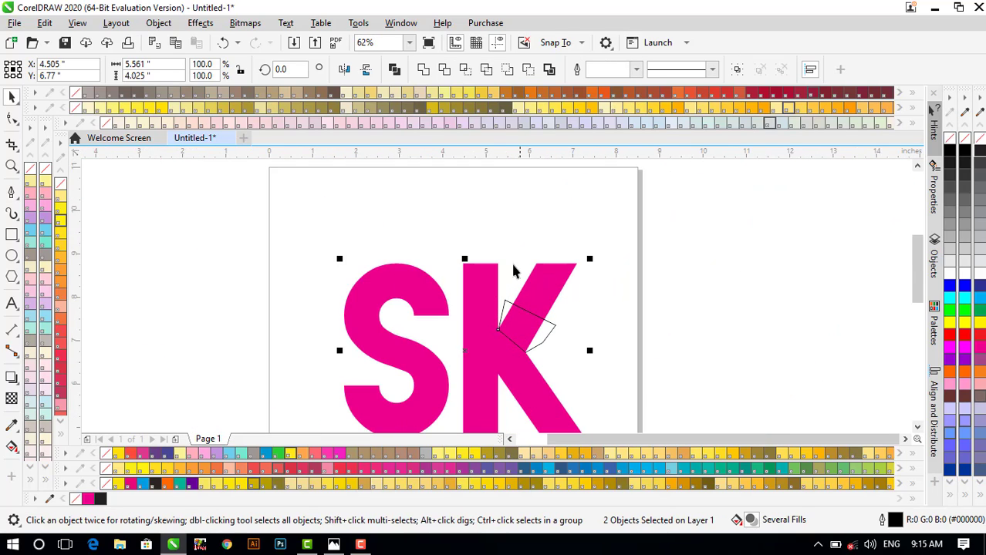
left_click(494, 223)
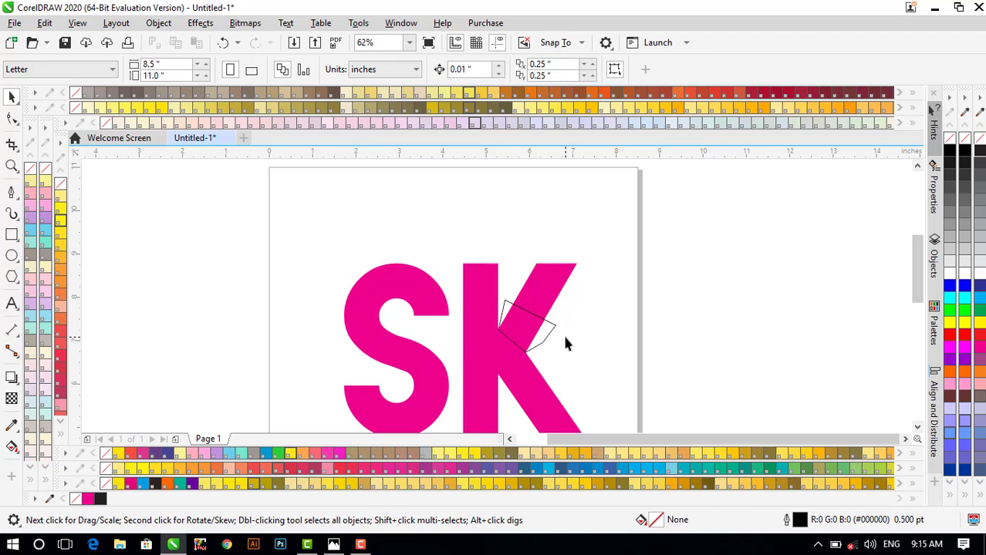
left_click_drag(551, 339, 573, 340)
key("Delete")
left_click(524, 337)
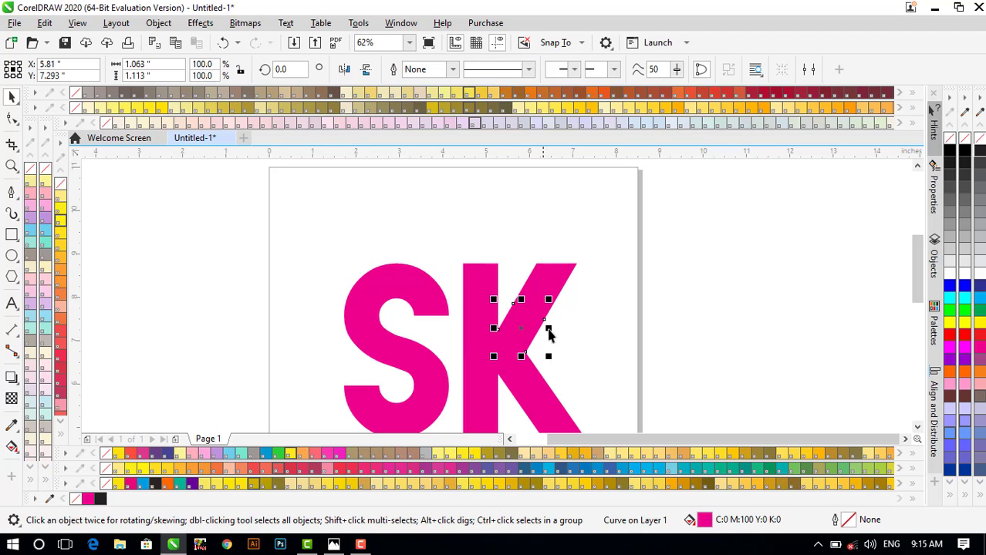
- Fill the joint piece black and give it a fountain transparency angled across the fold
left_click(980, 155)
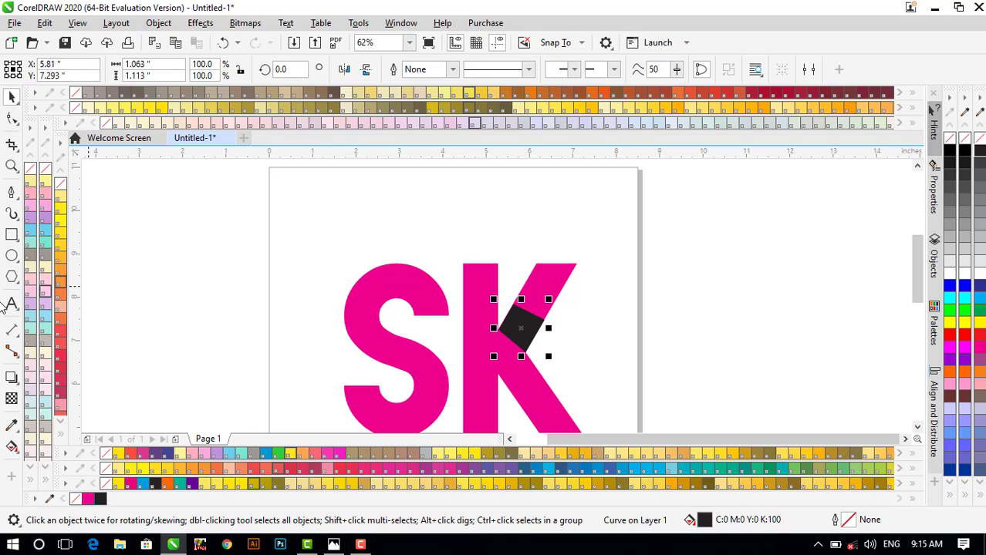
left_click(12, 398)
left_click(56, 69)
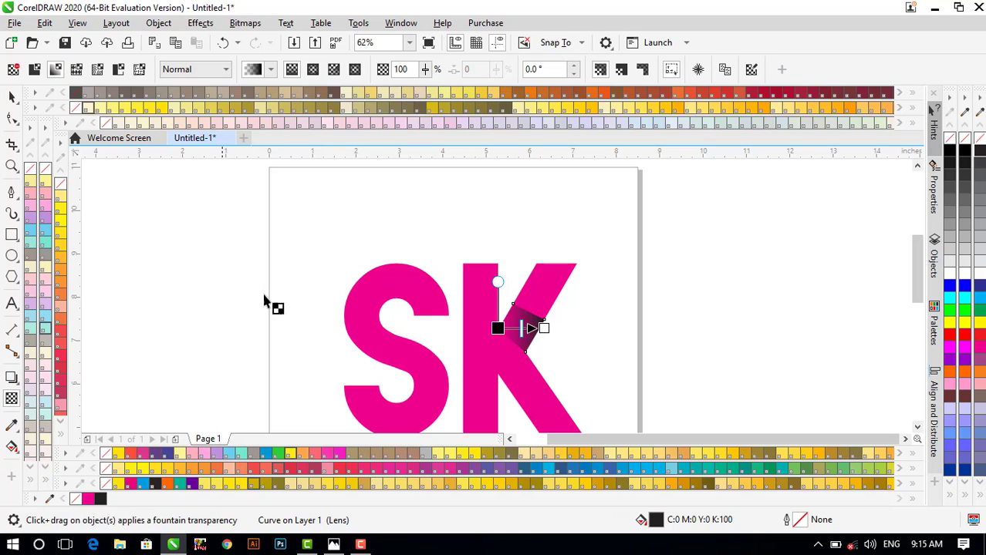
scroll(529, 324, "up", 4)
left_click_drag(589, 341, 442, 405)
left_click_drag(404, 342, 515, 302)
- Adjust the fade's end, start and midpoint so it stretches toward the K's lower leg
scroll(432, 357, "down", 1)
scroll(433, 375, "up", 1)
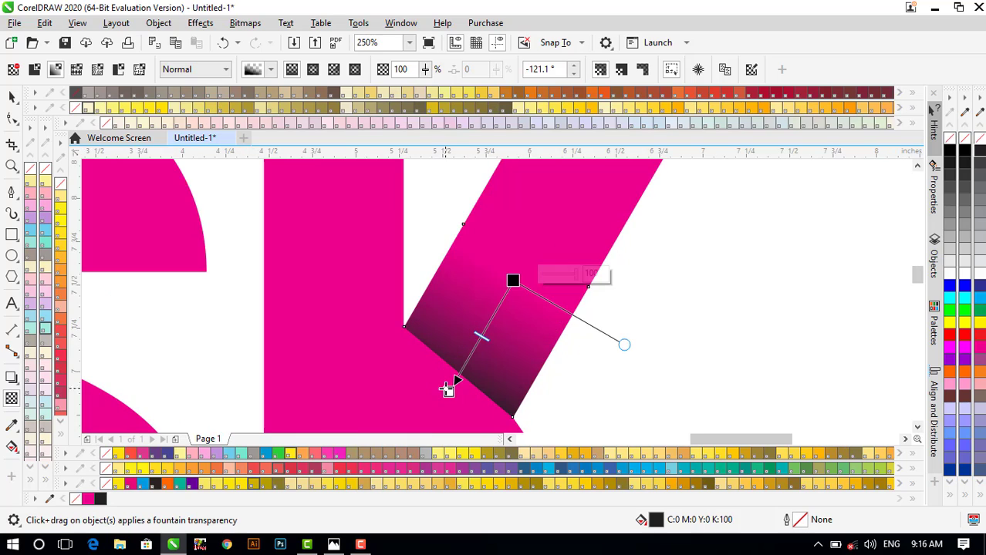
left_click_drag(449, 389, 431, 411)
scroll(417, 401, "down", 3)
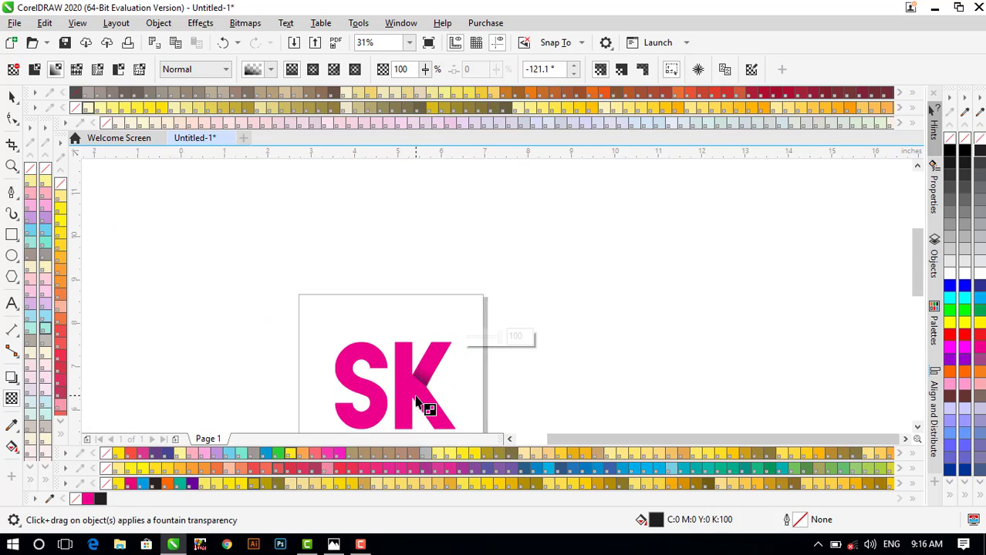
scroll(416, 401, "up", 3)
left_click_drag(423, 324, 403, 353)
scroll(423, 309, "down", 1)
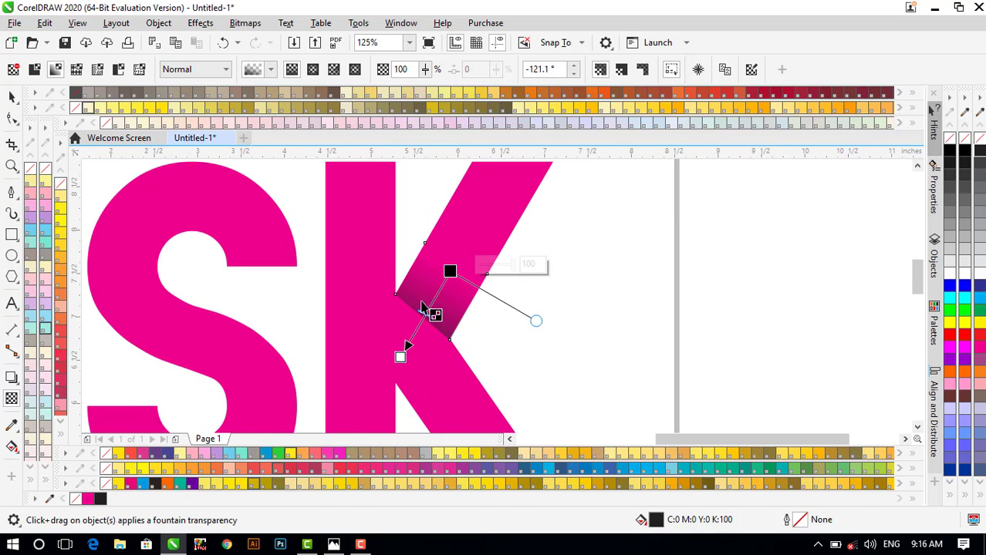
scroll(423, 309, "up", 1)
left_click_drag(463, 262, 444, 291)
scroll(440, 294, "down", 1)
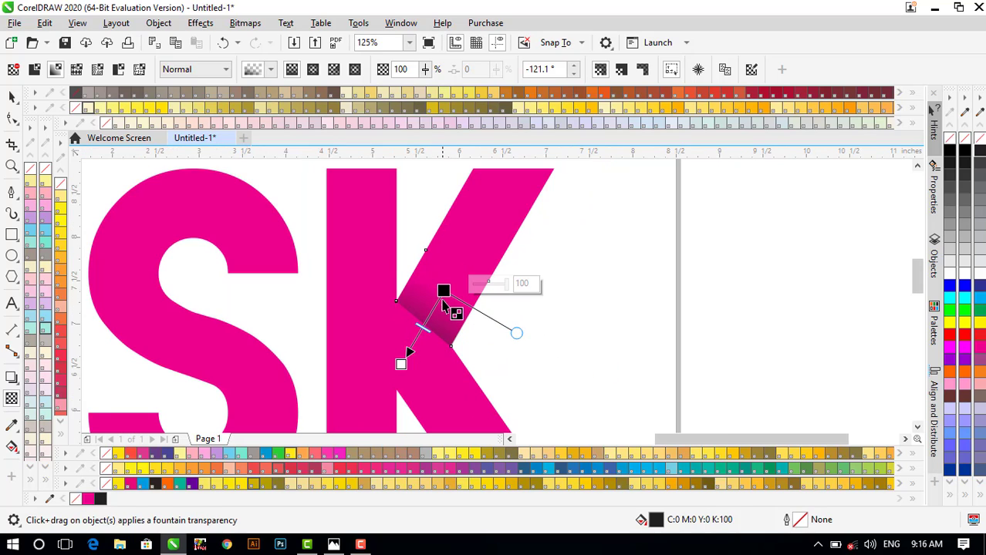
scroll(443, 301, "up", 1)
left_click_drag(405, 353, 413, 345)
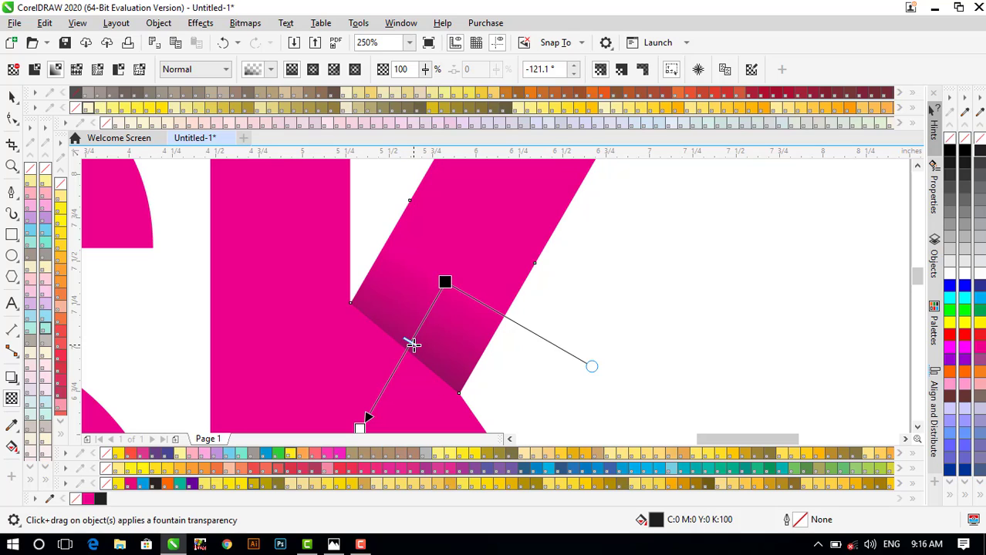
scroll(407, 349, "down", 1)
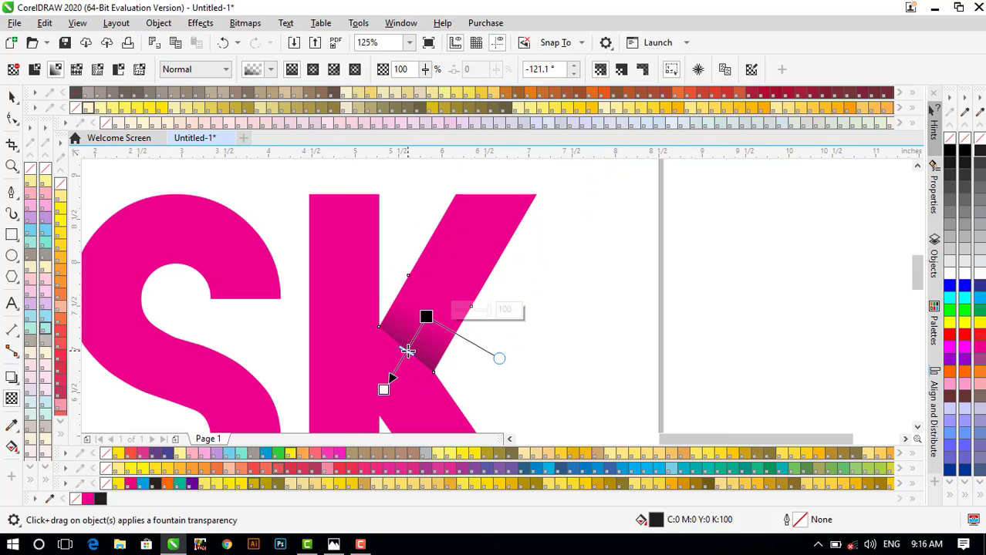
scroll(408, 351, "up", 2)
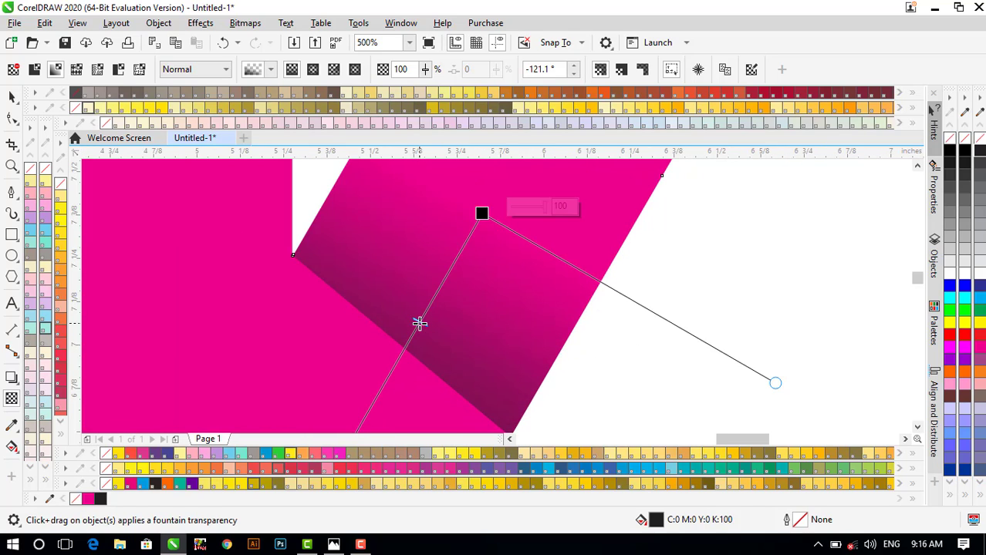
- Lengthen the fade down-left and fine-tune its angle to -120.6°
scroll(419, 324, "down", 1)
scroll(409, 335, "down", 1)
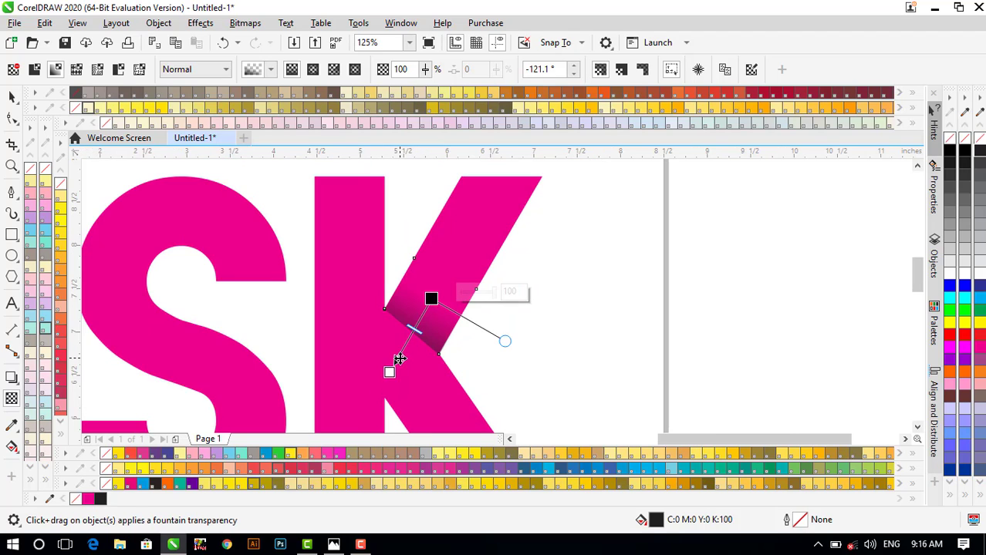
scroll(398, 366, "up", 1)
scroll(392, 379, "down", 1)
left_click_drag(387, 374, 379, 388)
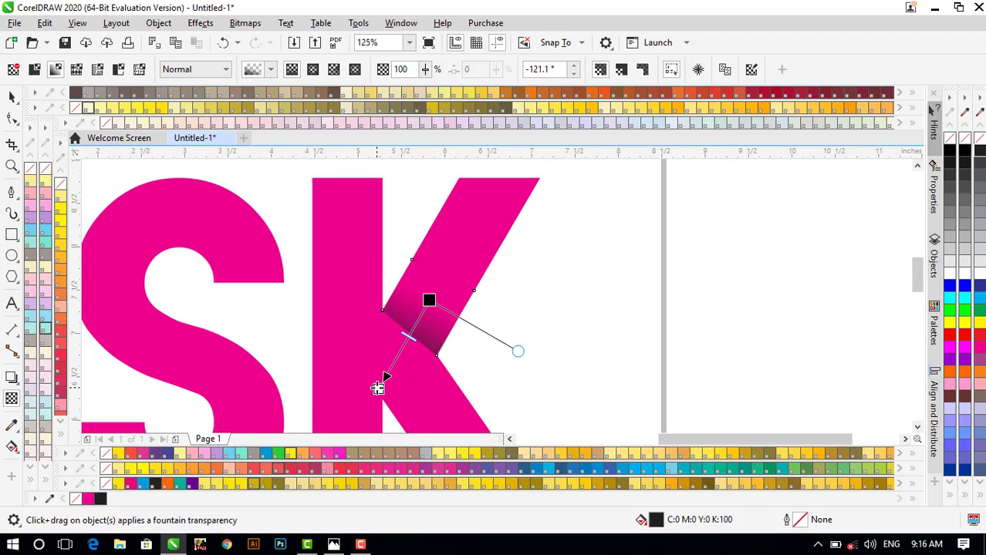
scroll(392, 370, "down", 1)
scroll(405, 358, "up", 1)
scroll(401, 354, "up", 1)
left_click_drag(402, 315, 424, 316)
scroll(392, 354, "down", 2)
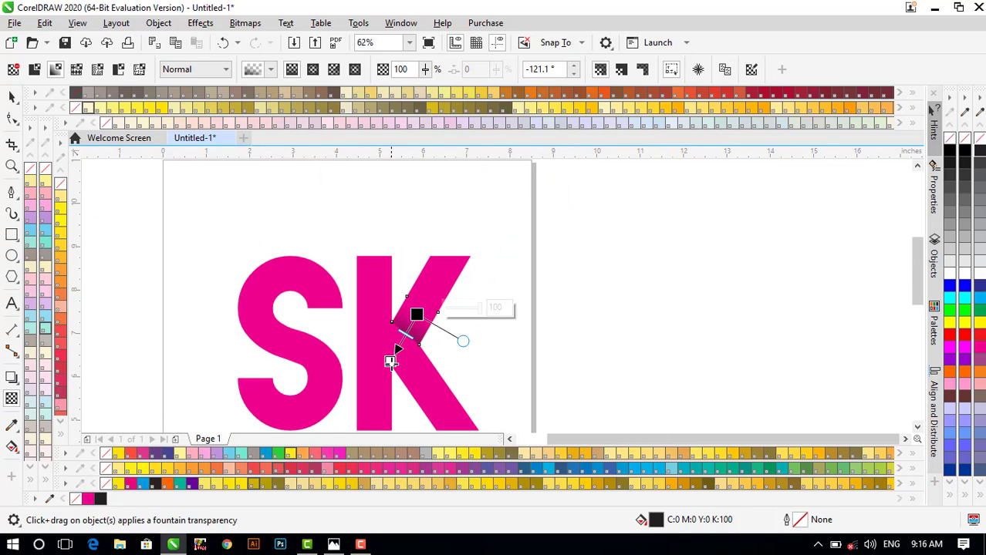
scroll(390, 353, "up", 1)
left_click_drag(389, 359, 385, 368)
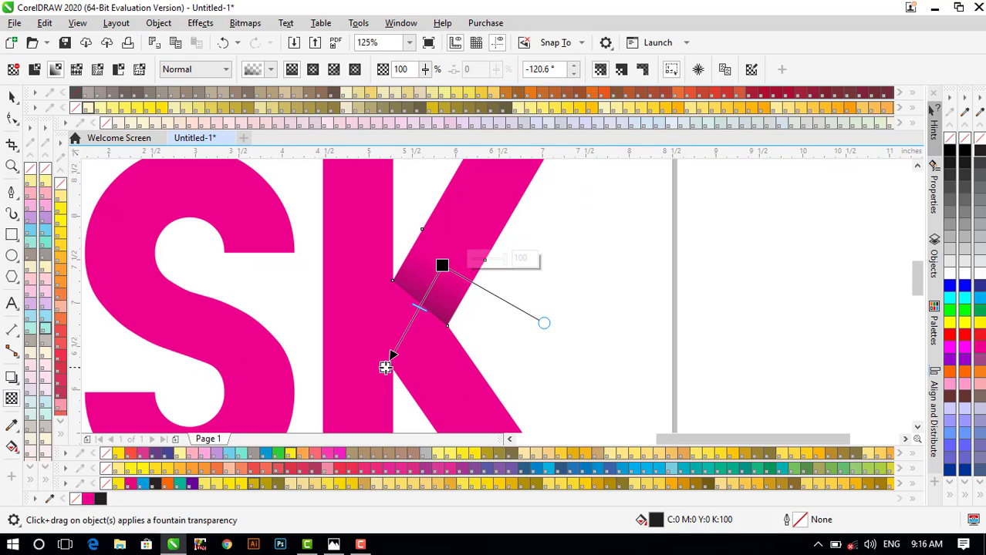
scroll(420, 310, "up", 1)
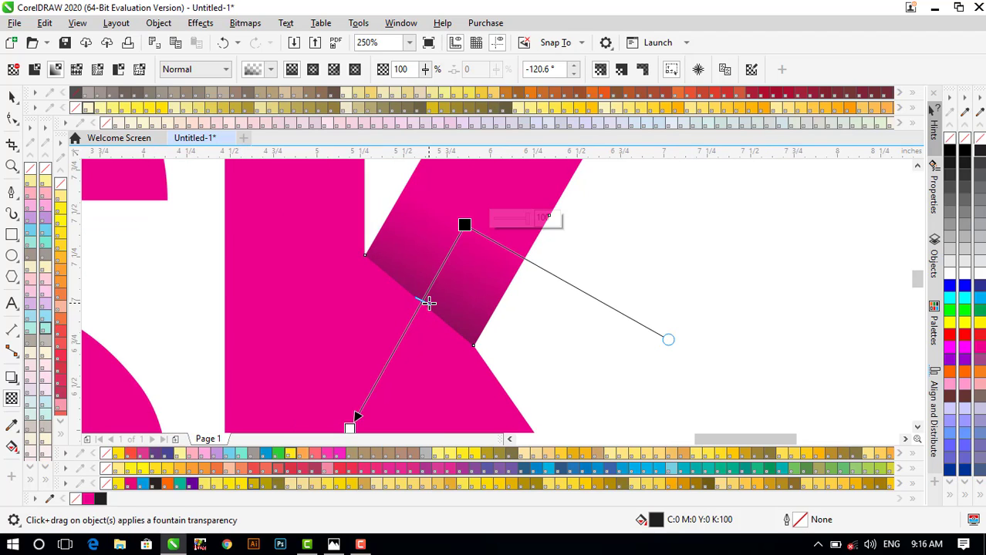
scroll(422, 307, "down", 2)
scroll(429, 303, "down", 1)
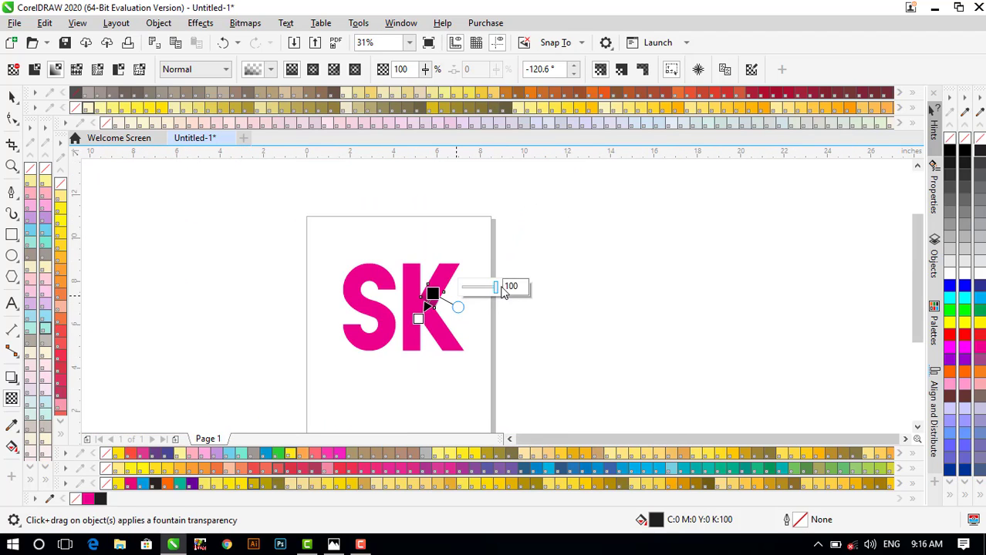
key("space")
- Scale up the S and K together by dragging a corner handle outward
left_click(454, 248)
scroll(426, 308, "up", 1)
scroll(480, 313, "up", 1)
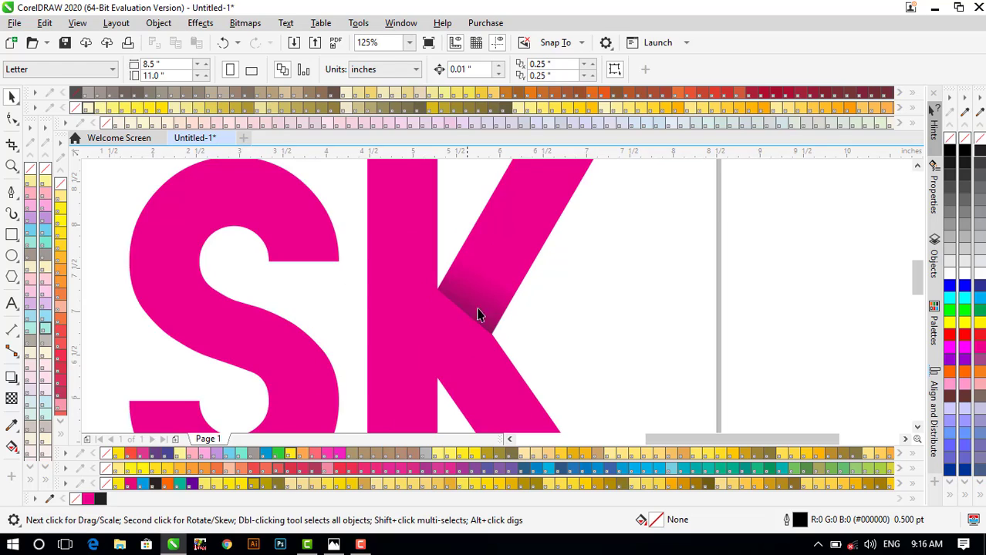
scroll(443, 288, "down", 1)
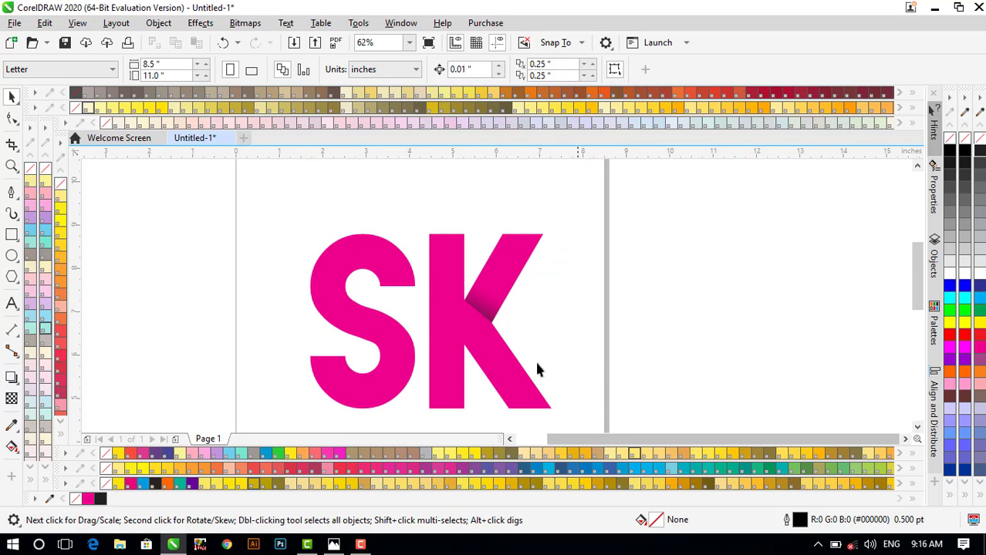
scroll(288, 310, "down", 1)
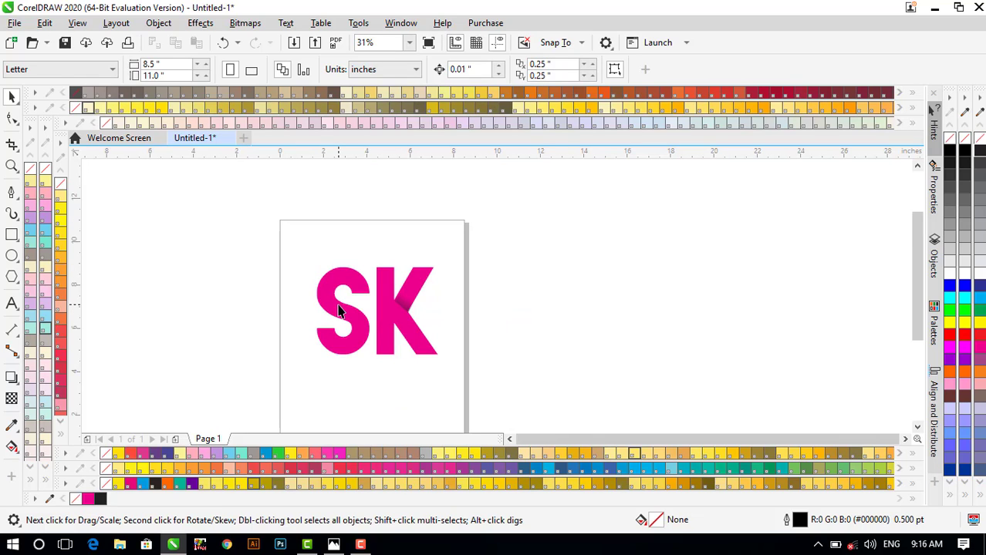
scroll(332, 307, "up", 1)
scroll(328, 307, "down", 1)
left_click_drag(240, 237, 511, 409)
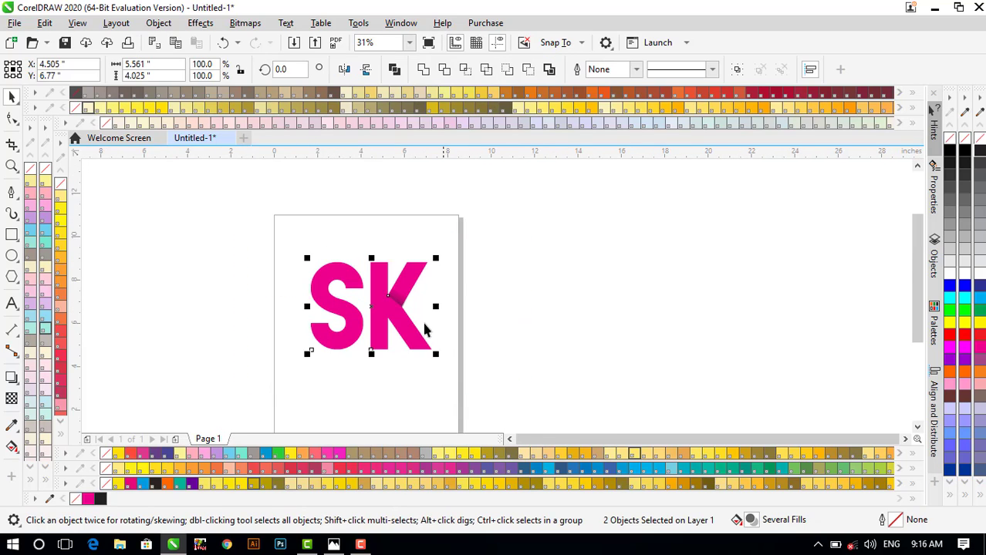
left_click(408, 239)
left_click_drag(454, 376, 471, 390)
left_click(540, 353)
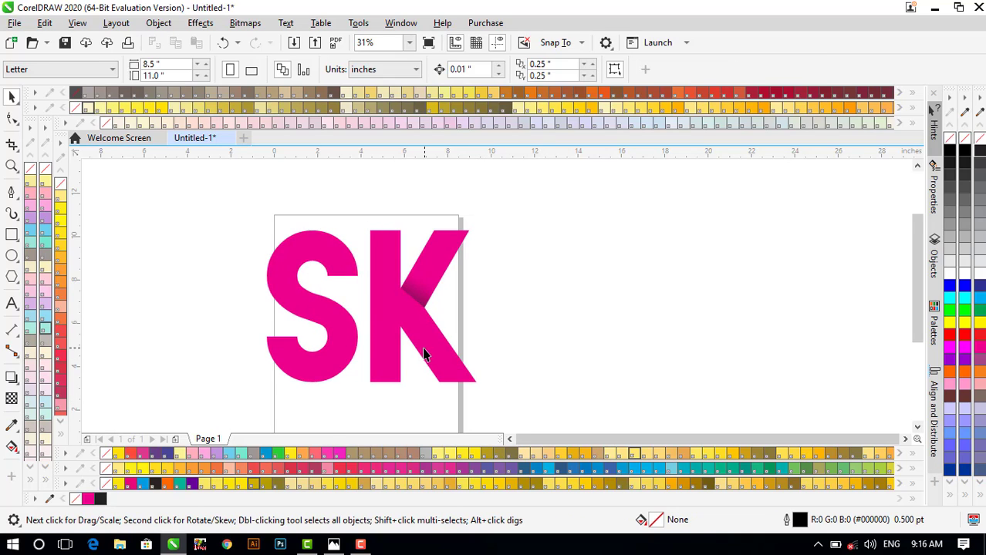
- Select both enlarged SK letters again
scroll(425, 351, "down", 2)
scroll(303, 340, "up", 2)
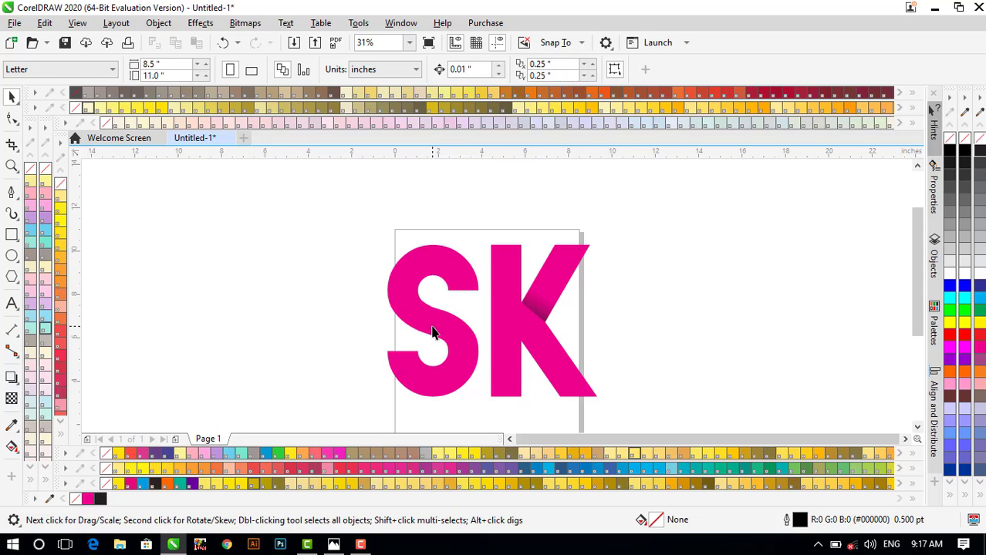
scroll(529, 324, "down", 2)
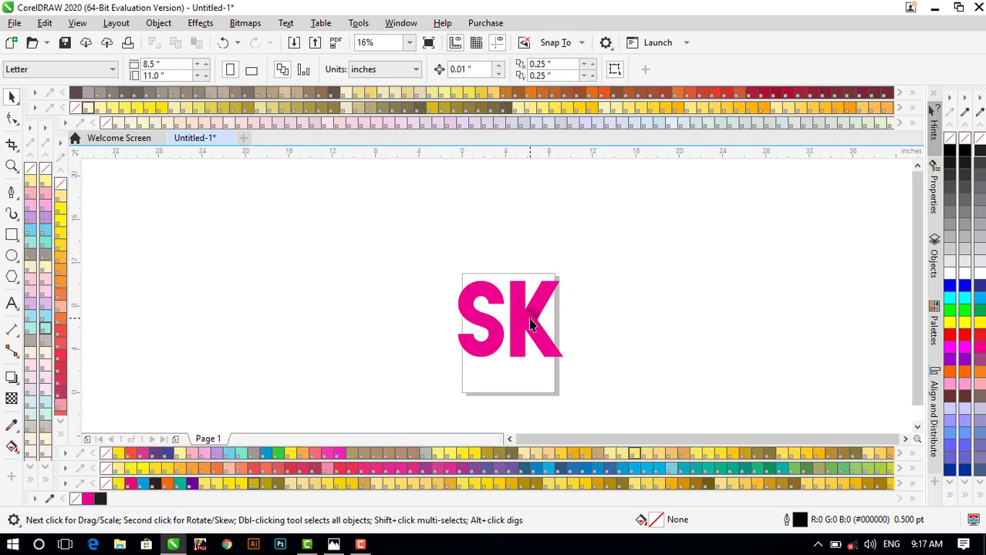
scroll(529, 324, "up", 2)
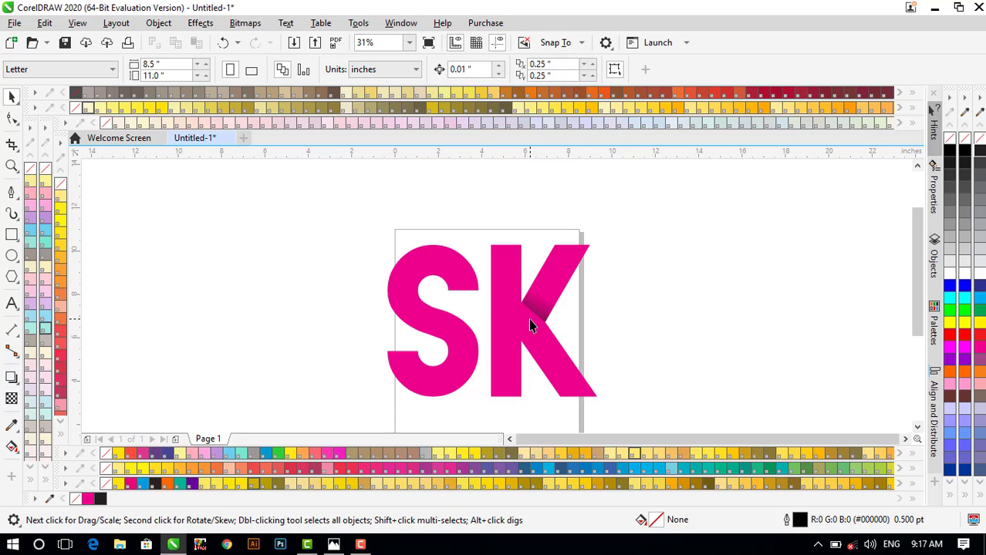
scroll(528, 319, "down", 2)
left_click_drag(382, 251, 604, 392)
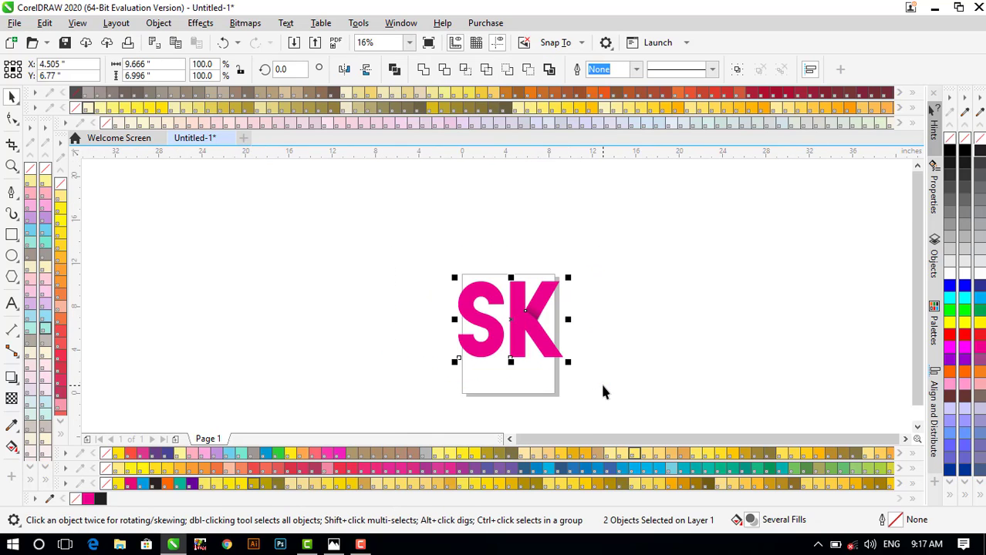